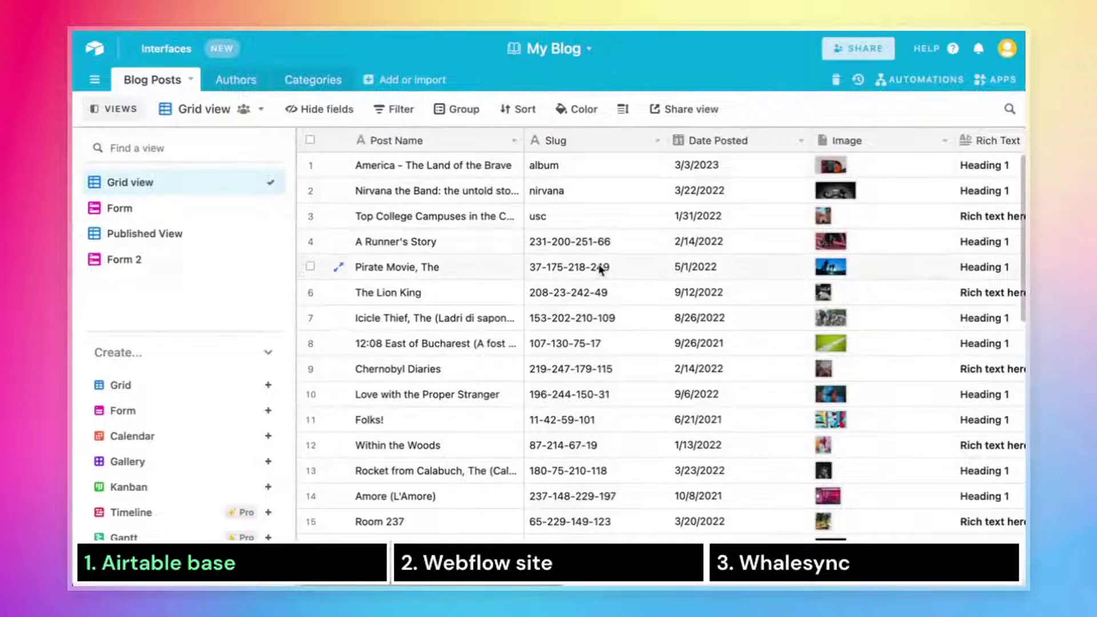
Look through the Airtable base's Authors, Categories and Blog Posts tables.
scroll(433, 281, "down", 10)
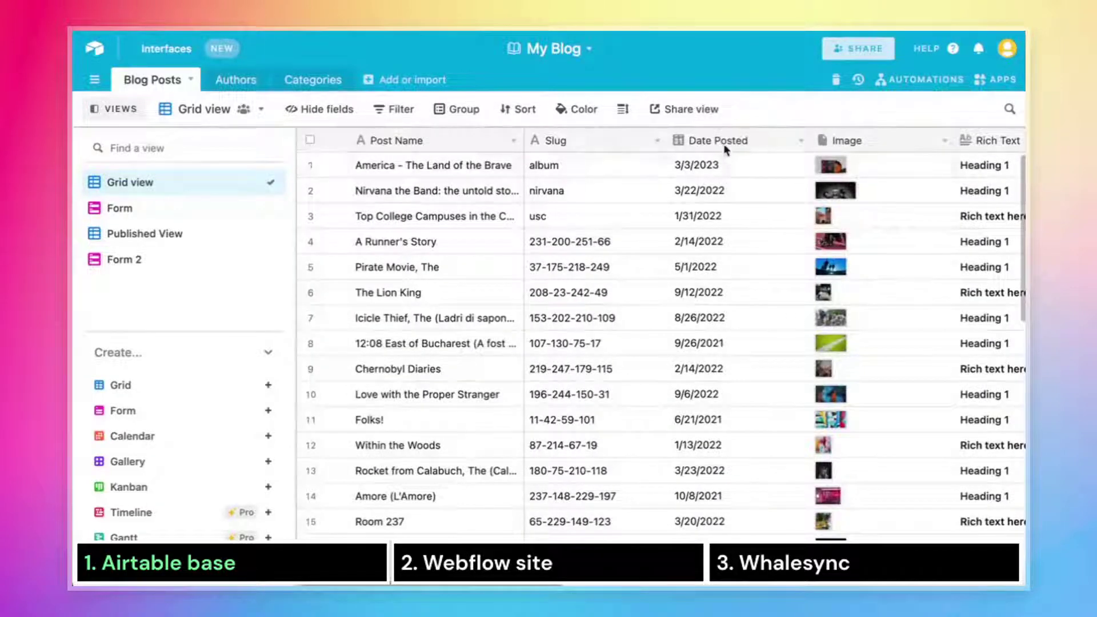
scroll(846, 206, "right", 5)
scroll(640, 265, "left", 5)
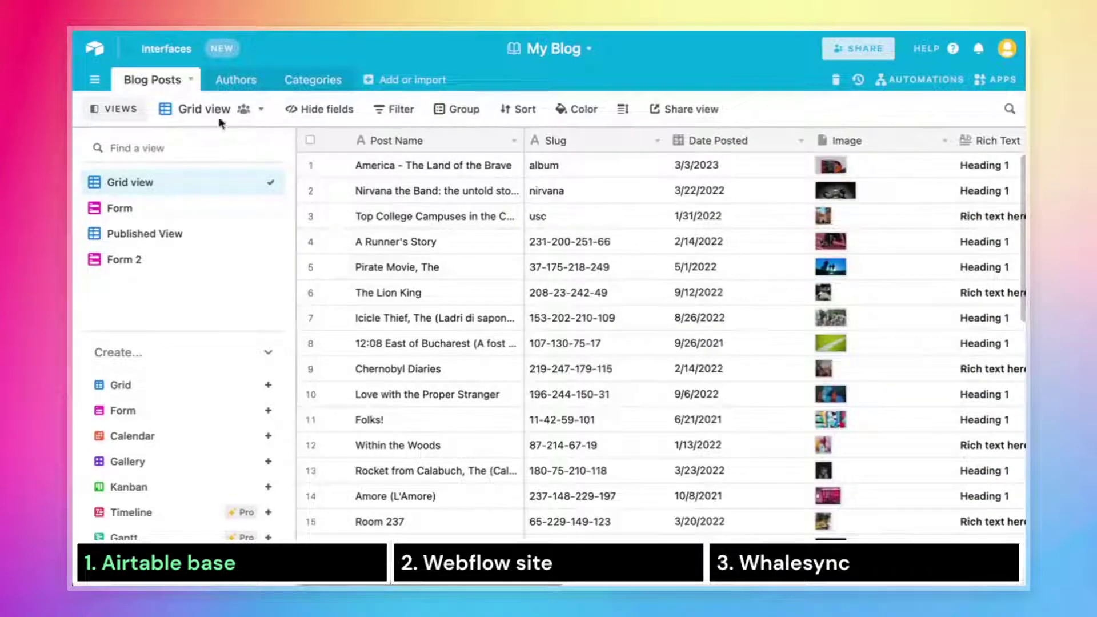
left_click(229, 81)
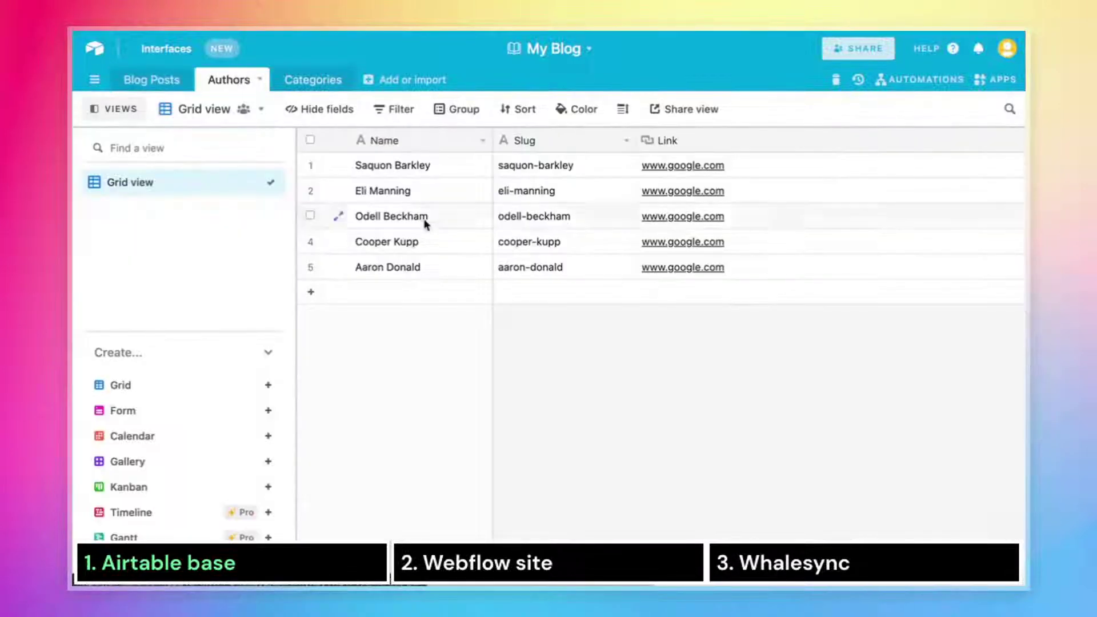
left_click(297, 85)
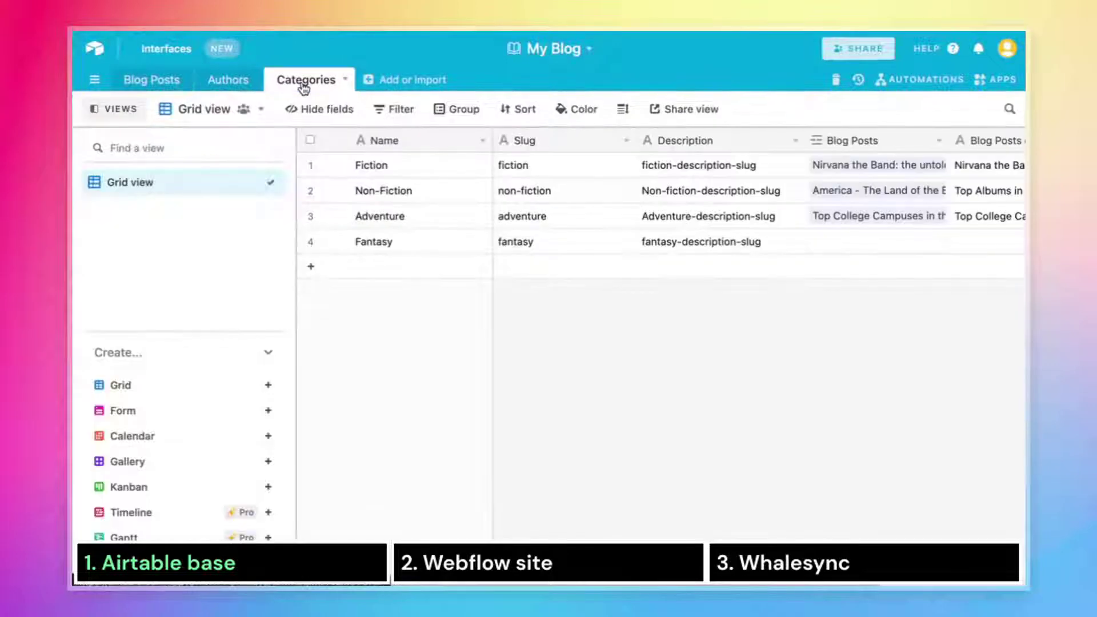
left_click(151, 80)
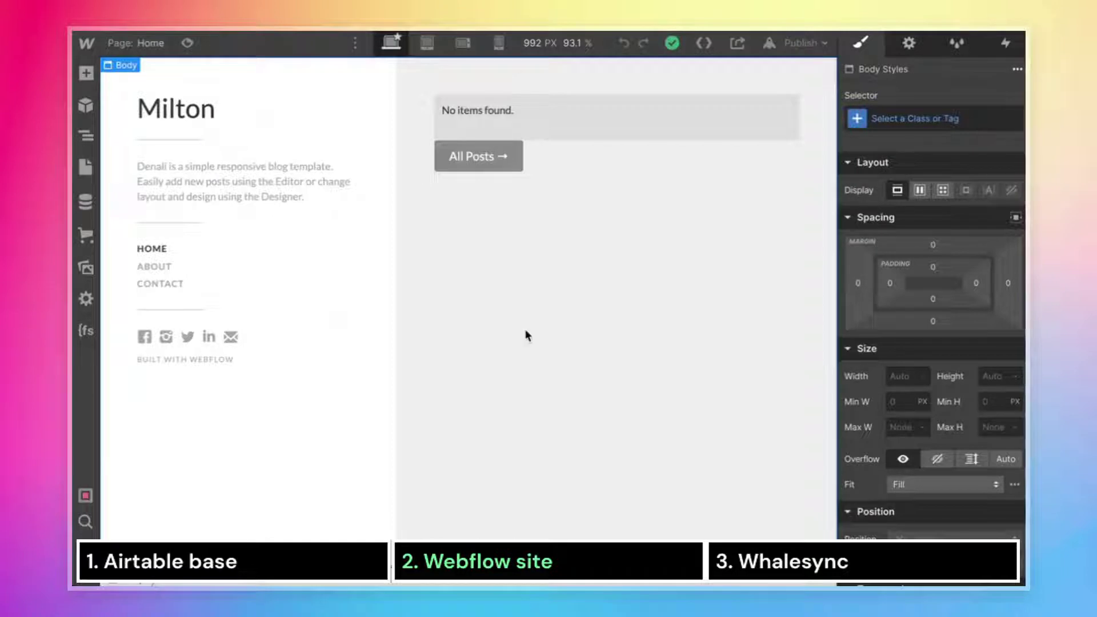
Show Webflow's CMS collections and review the Blog Posts collection's settings and fields.
left_click(83, 205)
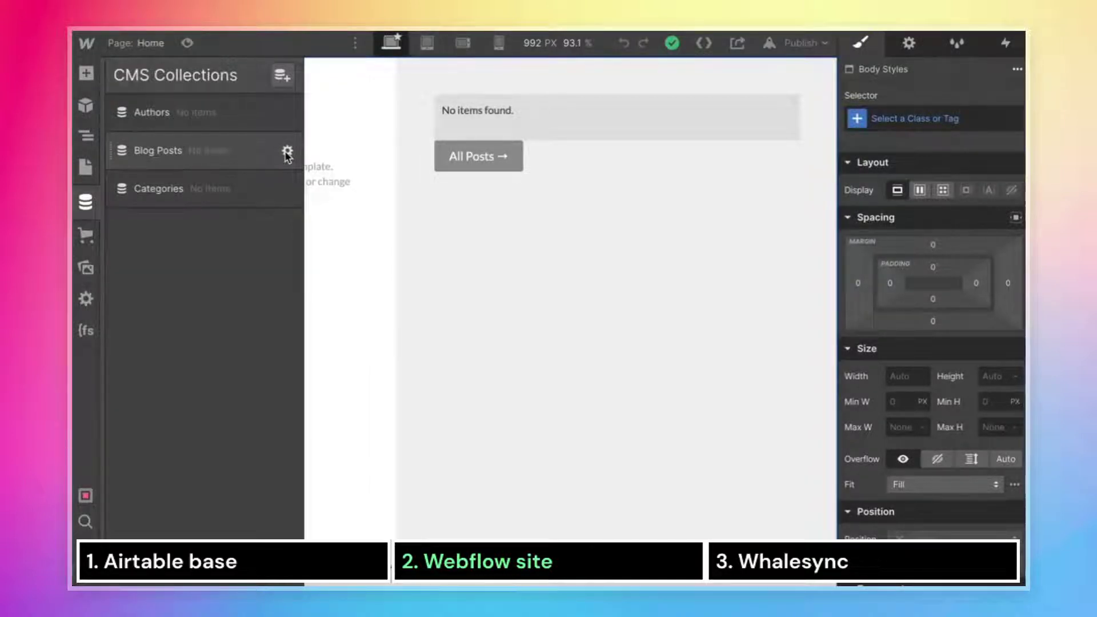
left_click(286, 152)
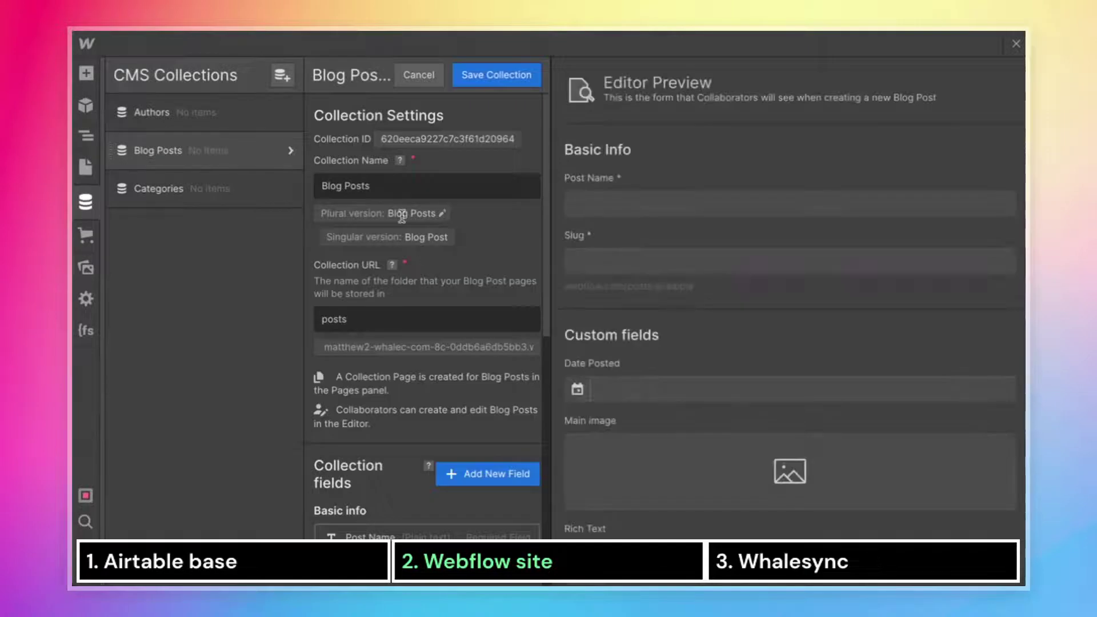
scroll(464, 251, "down", 5)
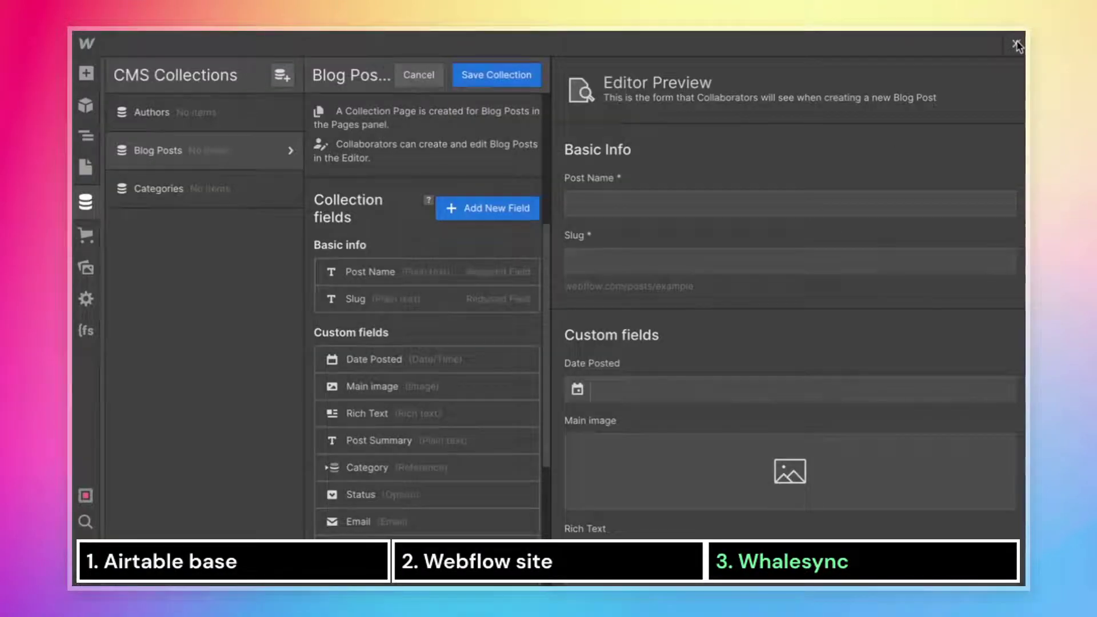
Close the Blog Posts settings and CMS list, then reload the Designer to pull in synced posts.
left_click(1014, 45)
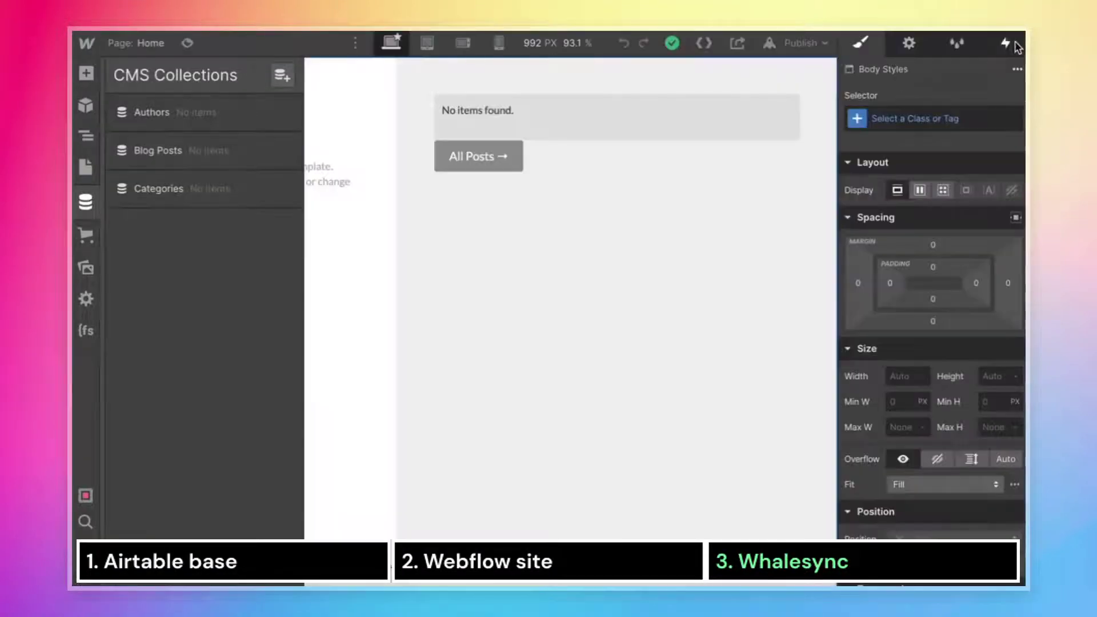
left_click(798, 189)
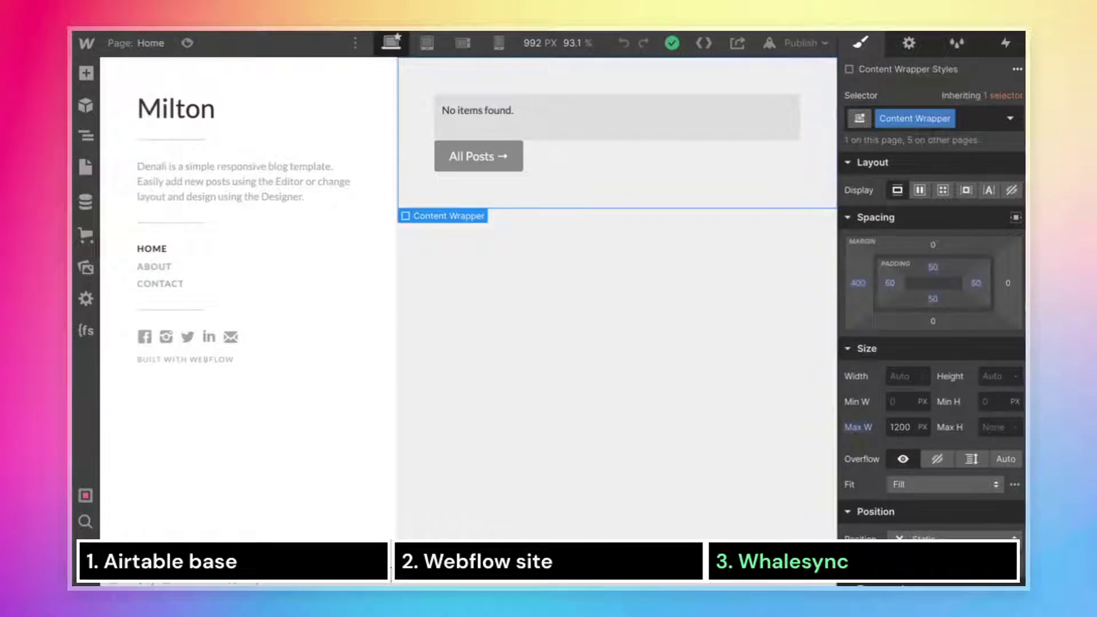
key("ctrl+r")
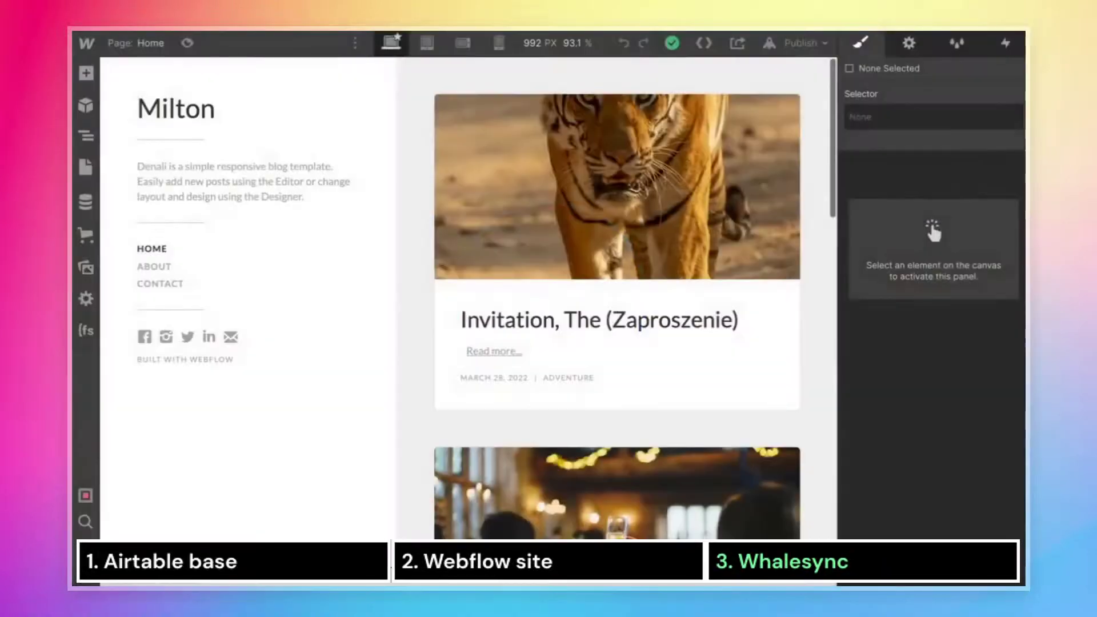
scroll(519, 220, "down", 2)
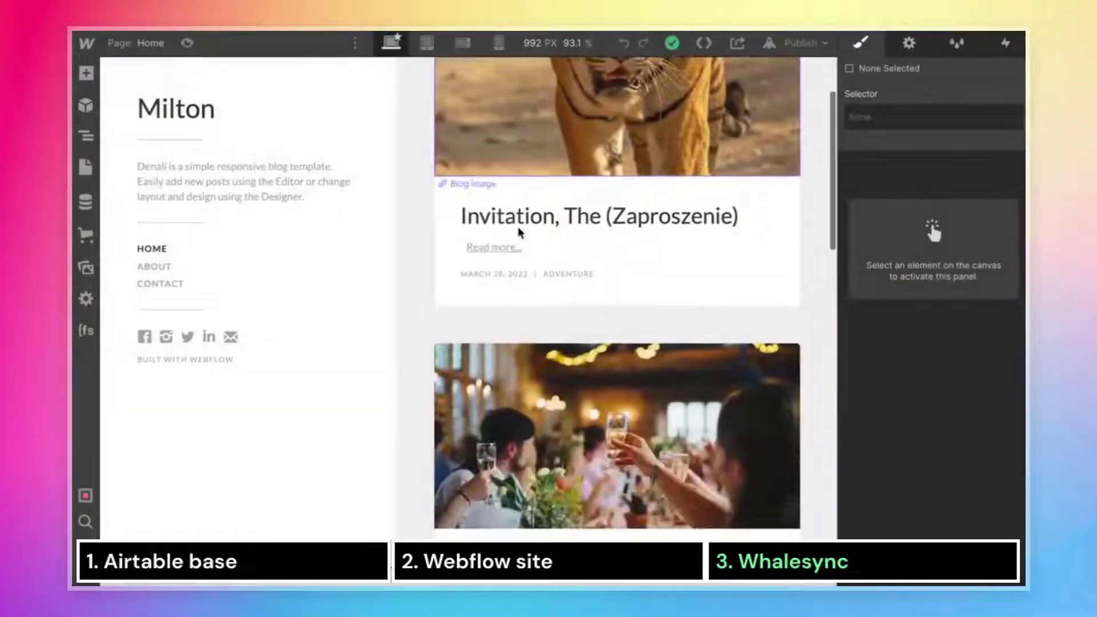
scroll(520, 232, "down", 10)
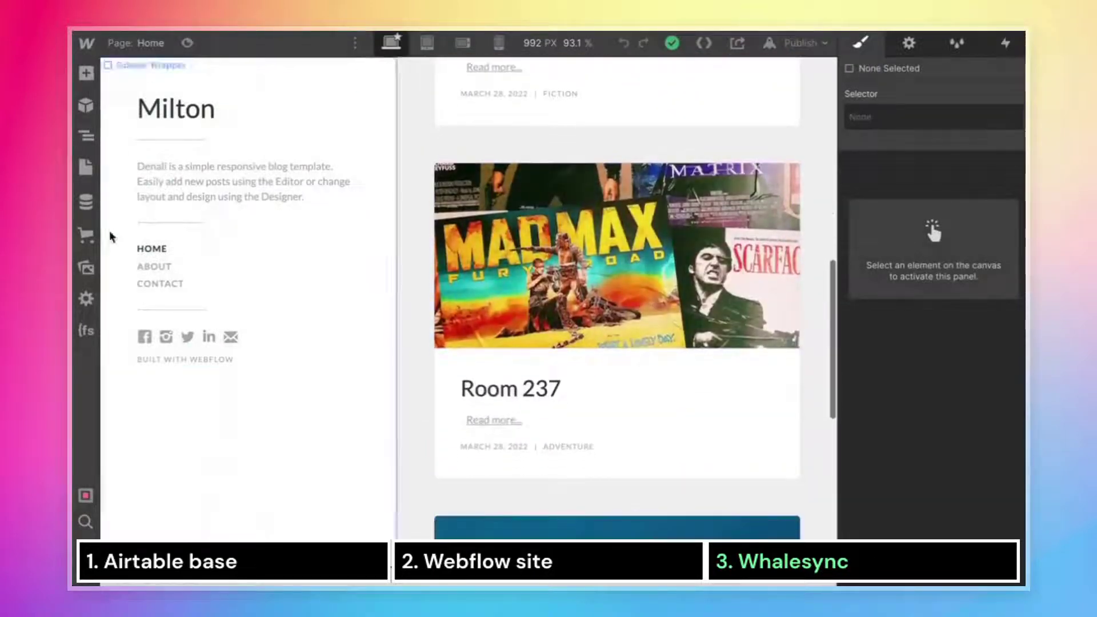
Open the Invitation, The (Zaproszenie) item from the Blog Posts collection.
left_click(86, 201)
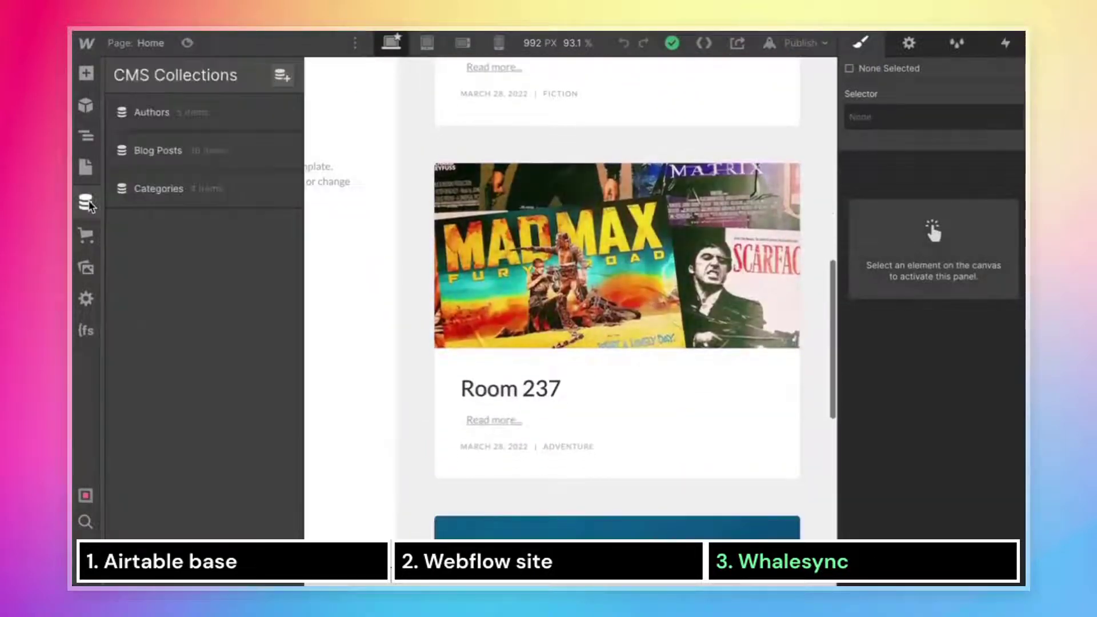
left_click(183, 154)
left_click(359, 143)
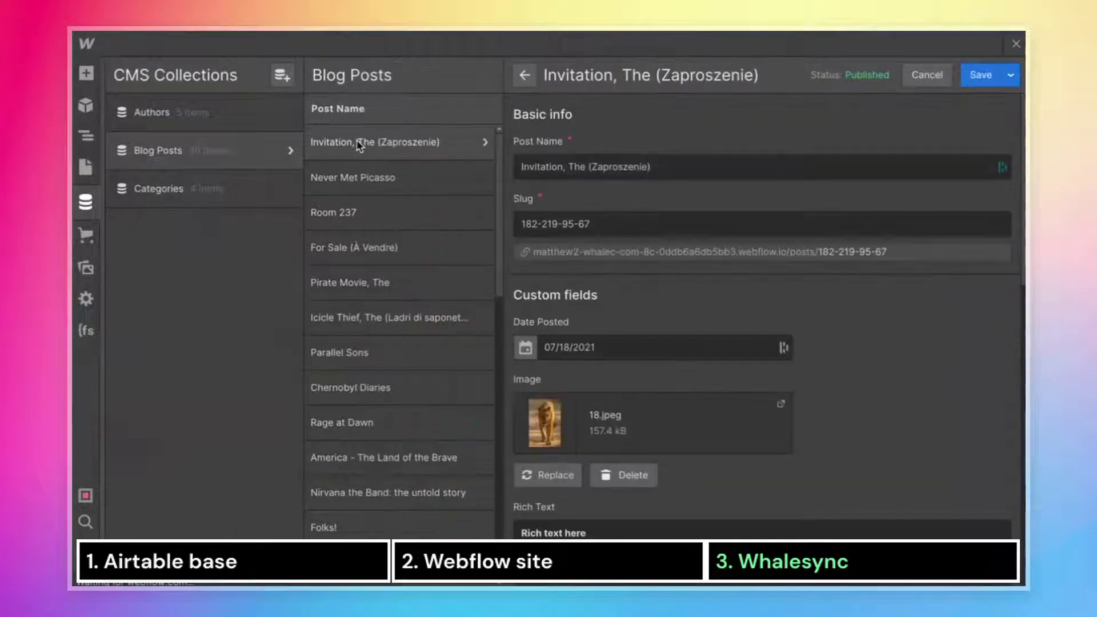
scroll(572, 294, "down", 3)
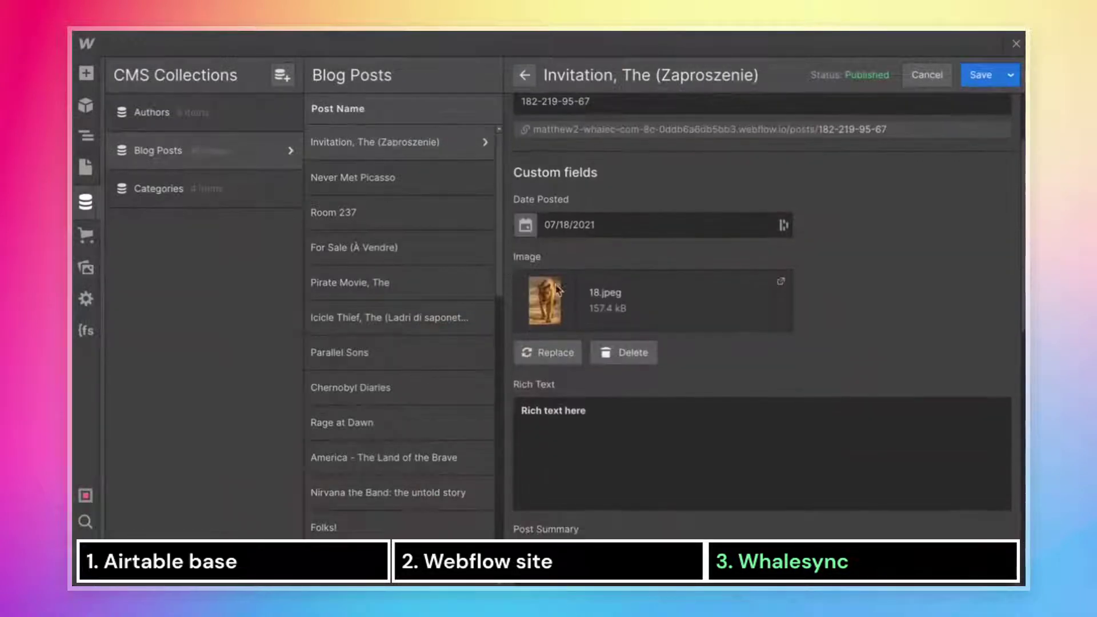
scroll(588, 443, "down", 6)
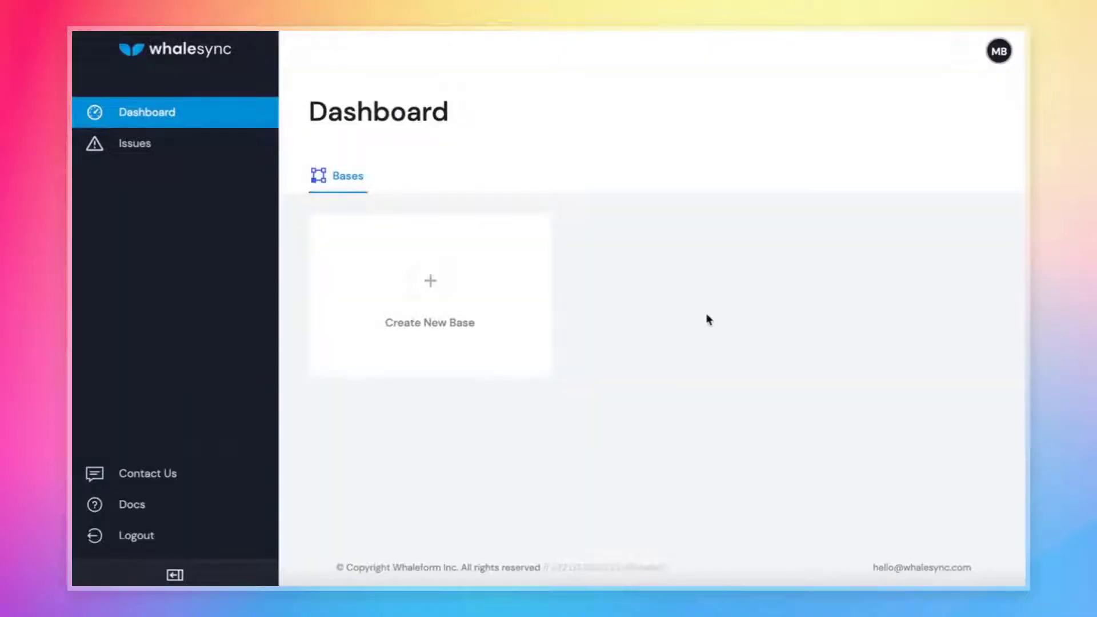
Start a new synced base from the Create New Base card on the Whalesync Dashboard.
left_click(408, 345)
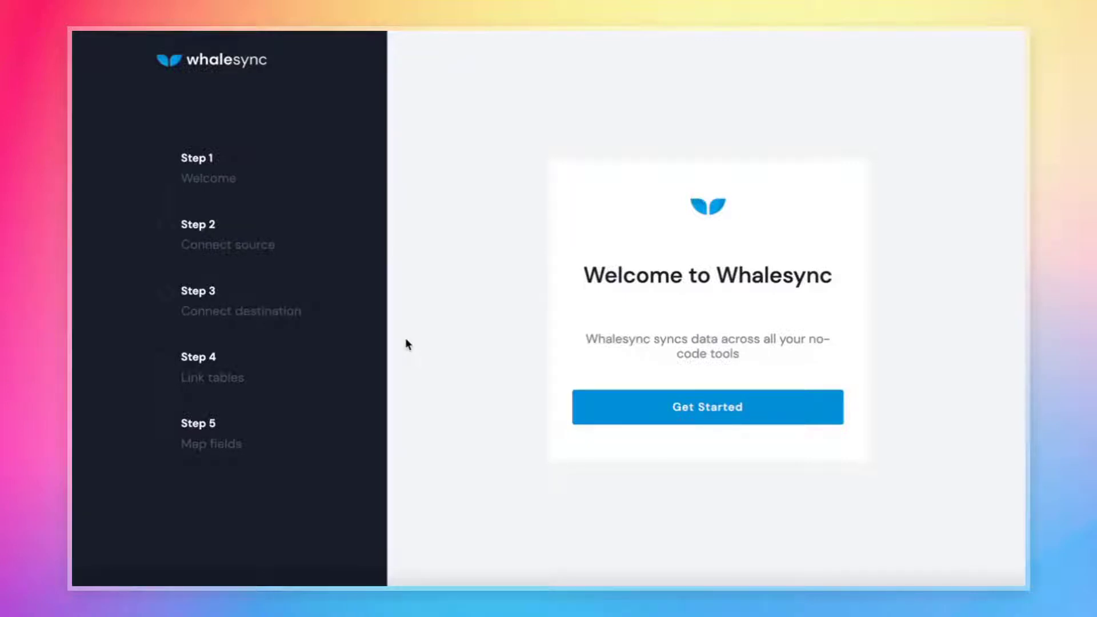
Choose Get Started on the Welcome to Whalesync screen.
left_click(722, 412)
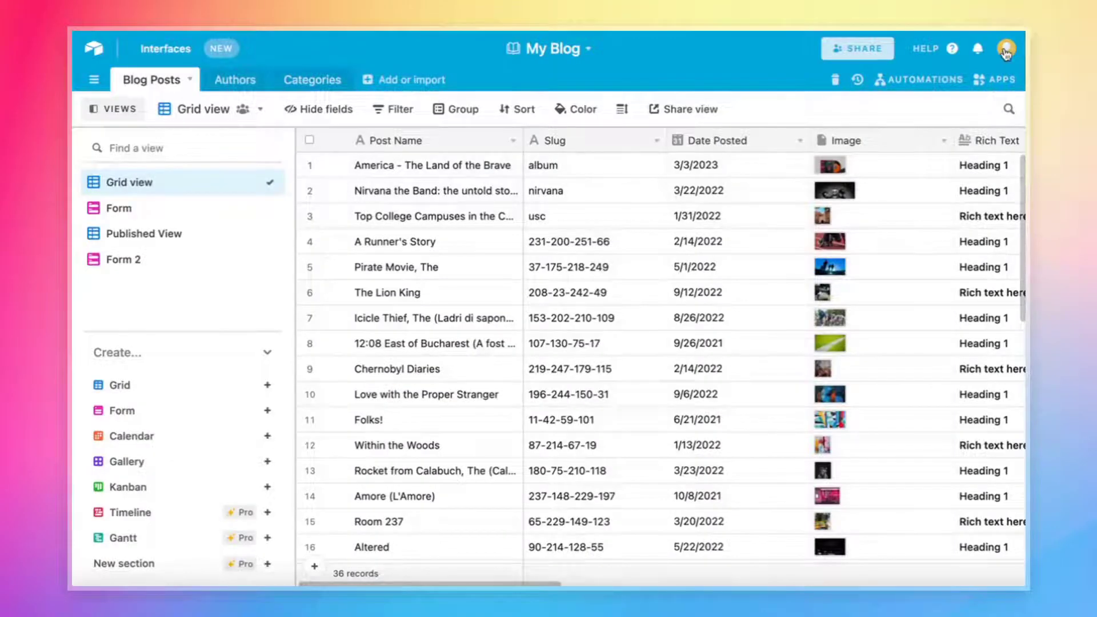
left_click(1006, 50)
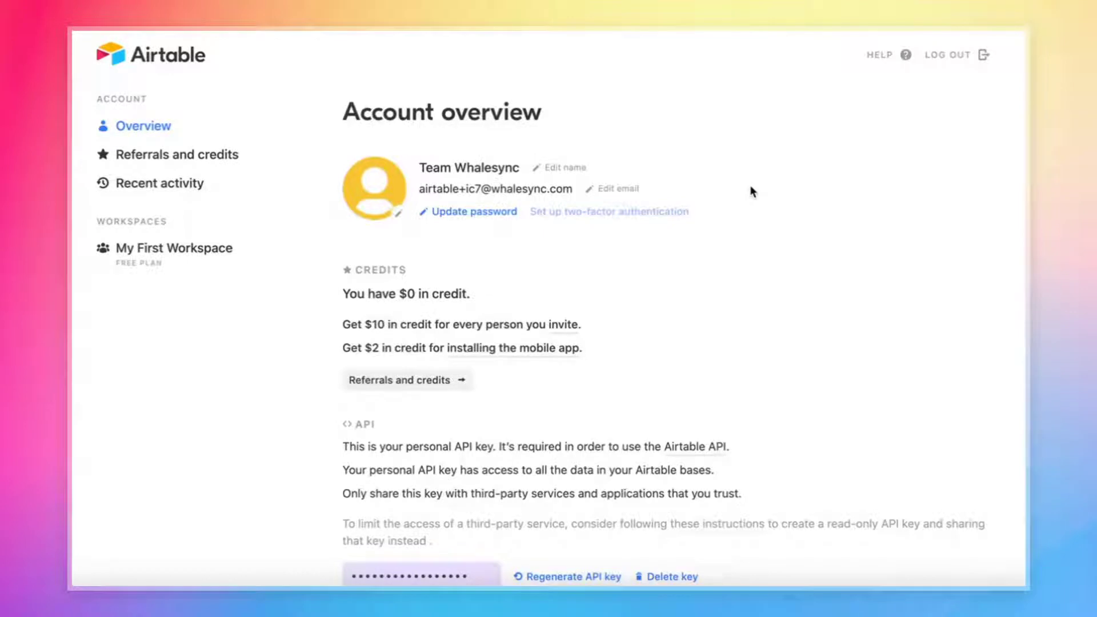
scroll(752, 192, "down", 3)
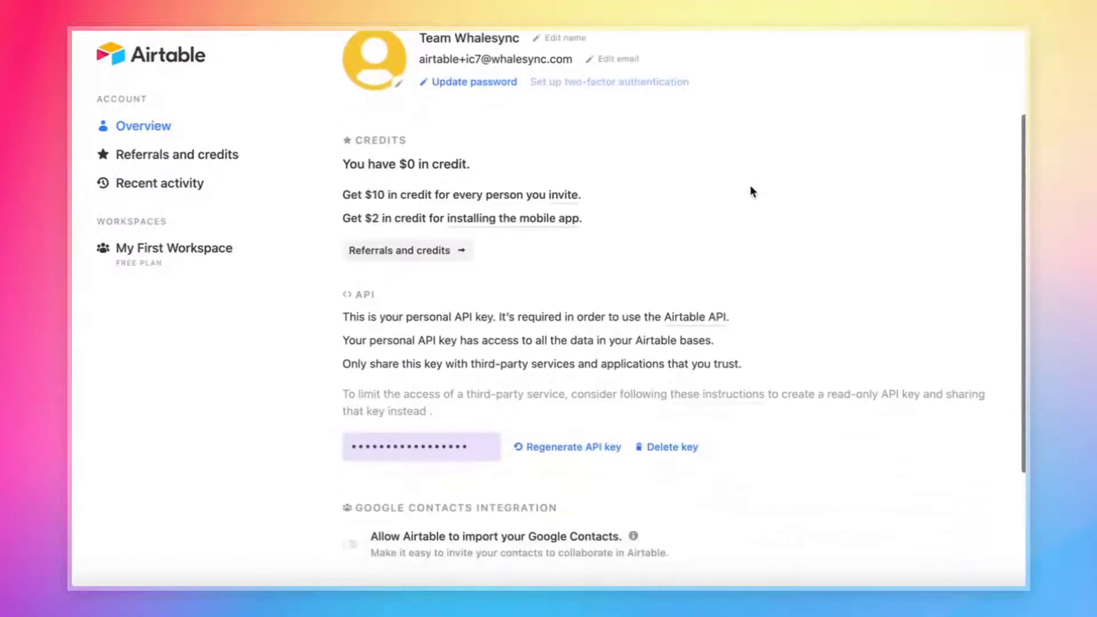
left_click_drag(405, 452, 429, 445)
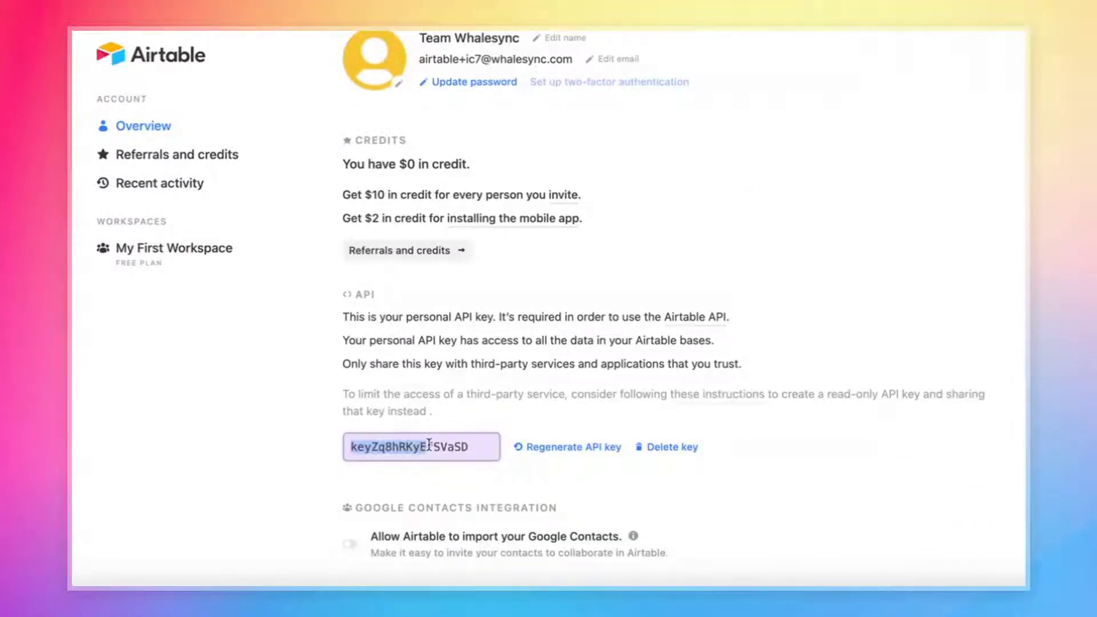
double_click(429, 445)
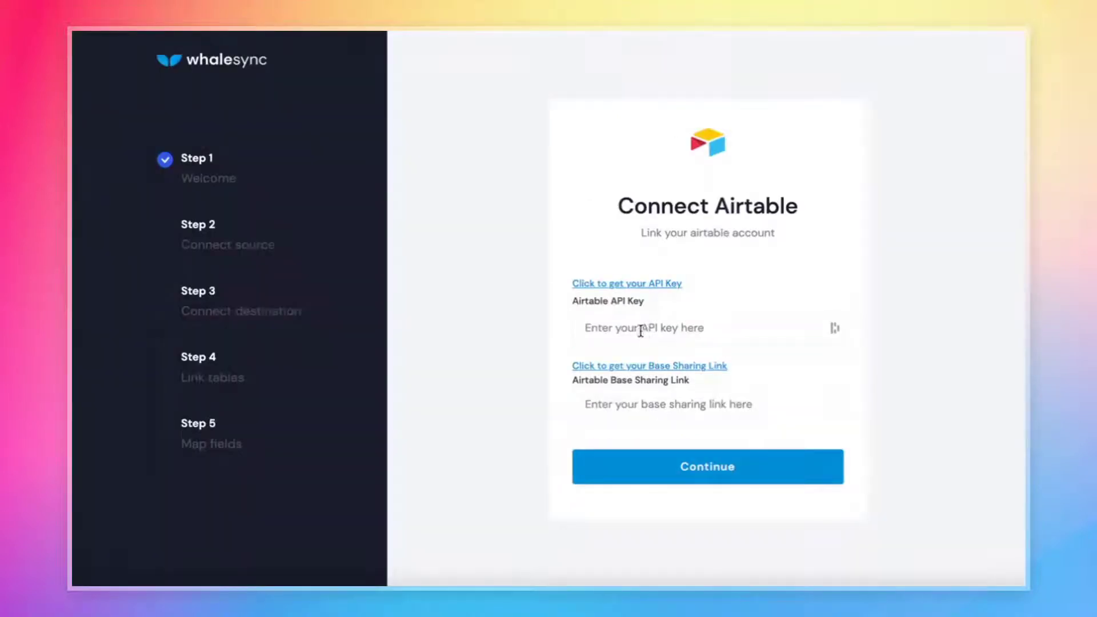
Paste the copied Airtable key into the Airtable API Key field on Connect Airtable.
left_click(641, 330)
key("ctrl+v")
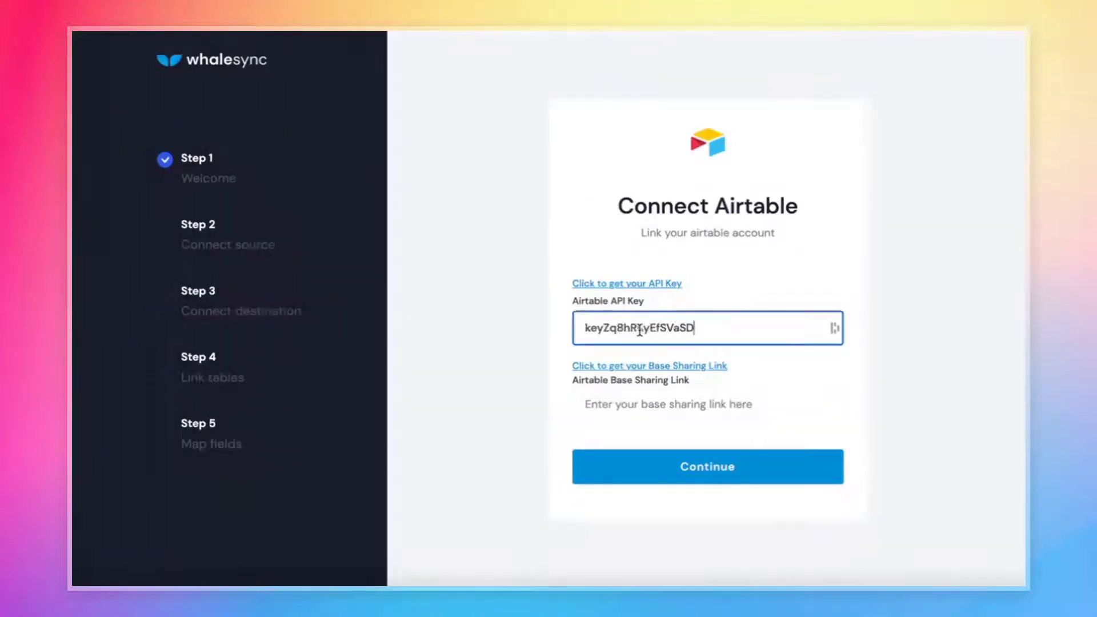
left_click(458, 354)
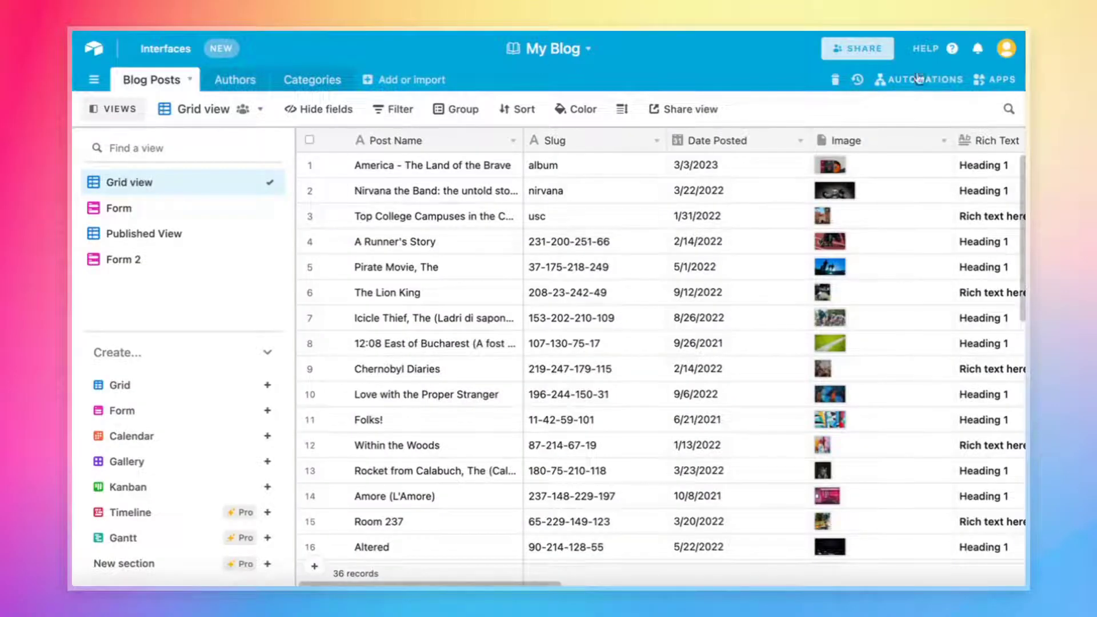
Share the whole My Blog base as a private read-only link and select its URL.
left_click(850, 49)
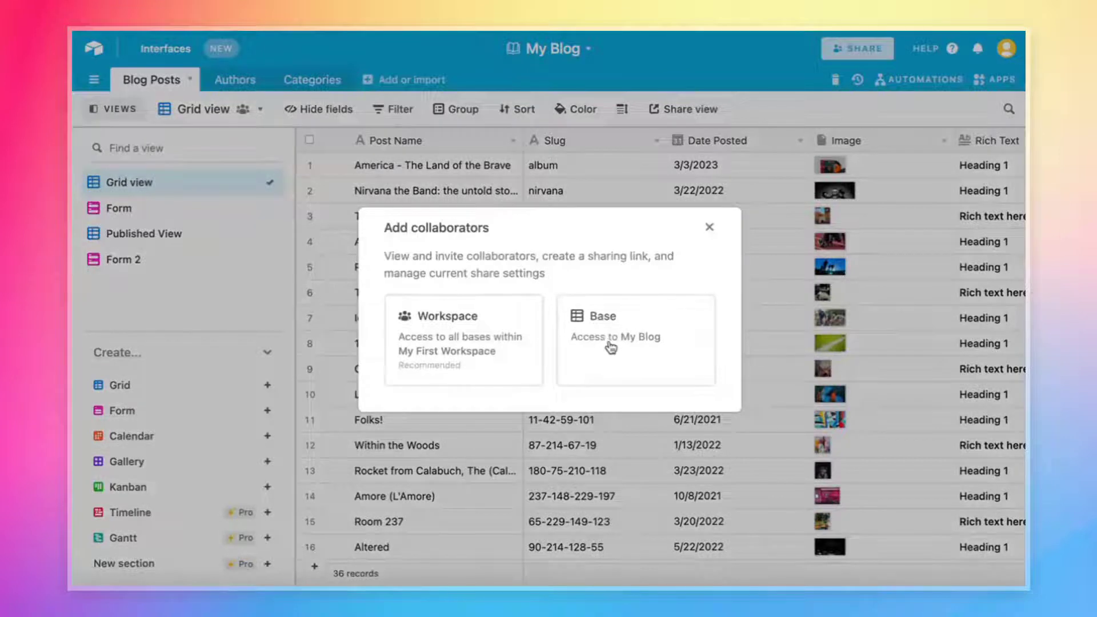
left_click(611, 347)
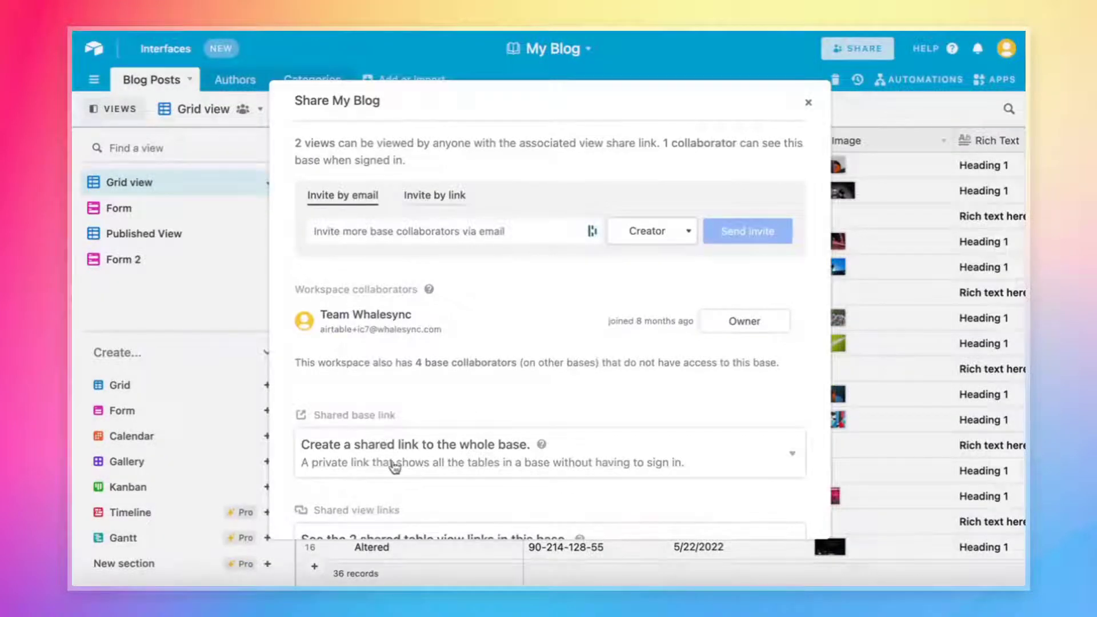
left_click(398, 467)
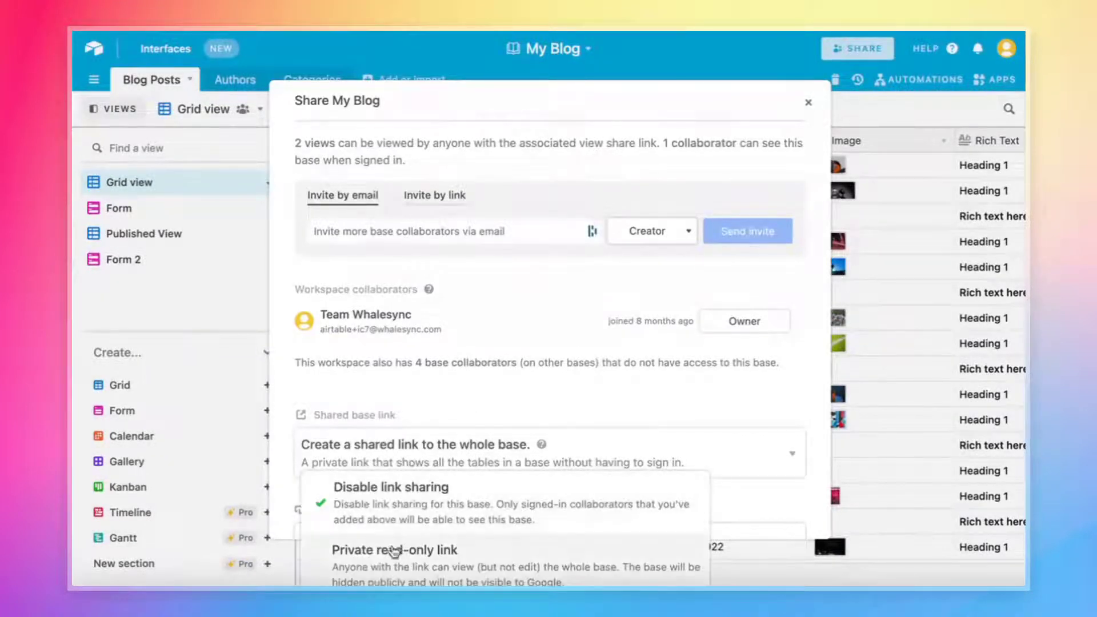
left_click(413, 571)
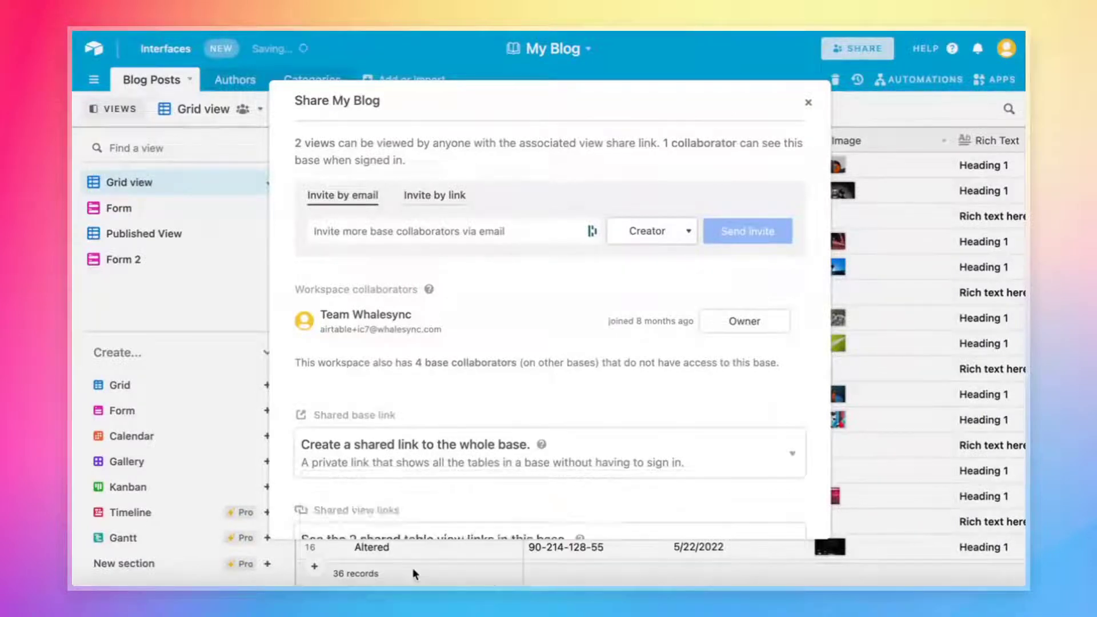
left_click(423, 467)
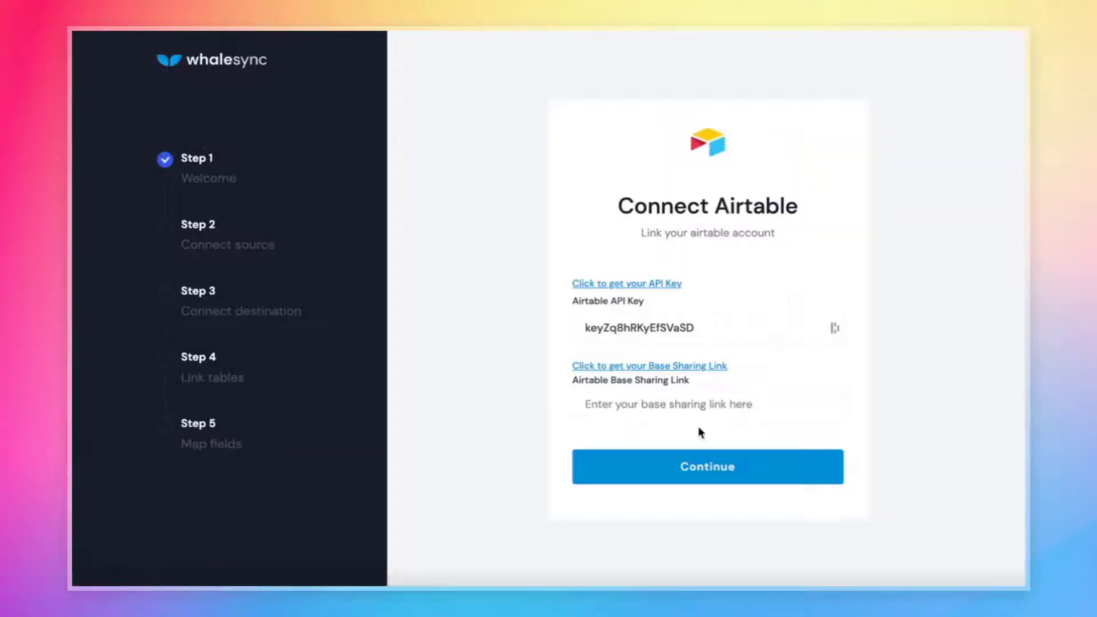
Paste the copied link into the Airtable Base Sharing Link field.
left_click(667, 406)
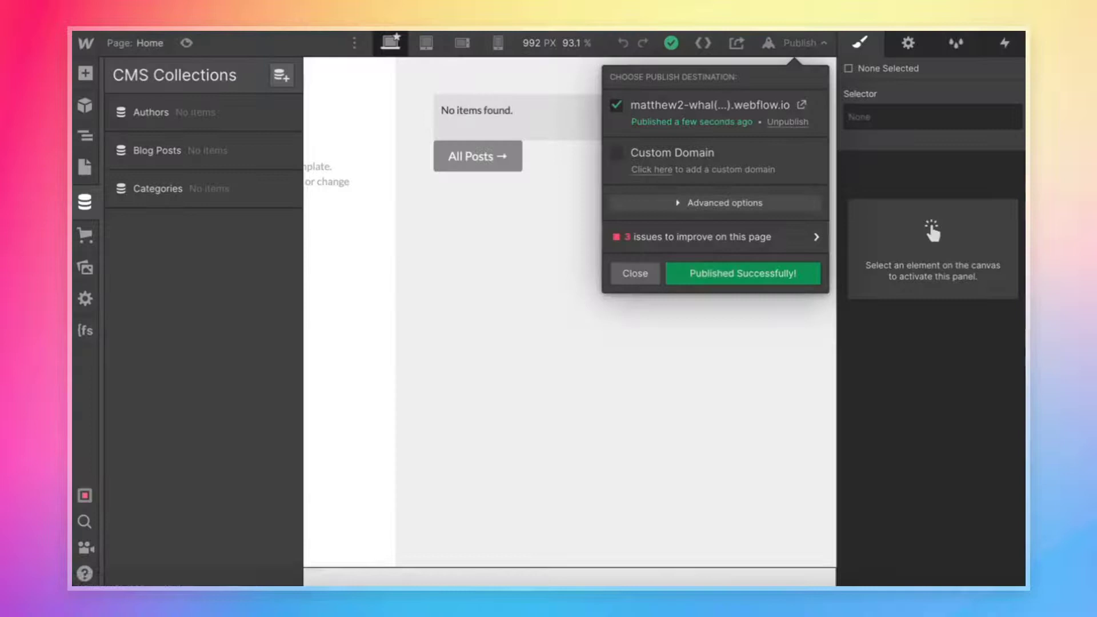
Dismiss the Publish popover and go to the My Blog site's Project Settings.
left_click(513, 362)
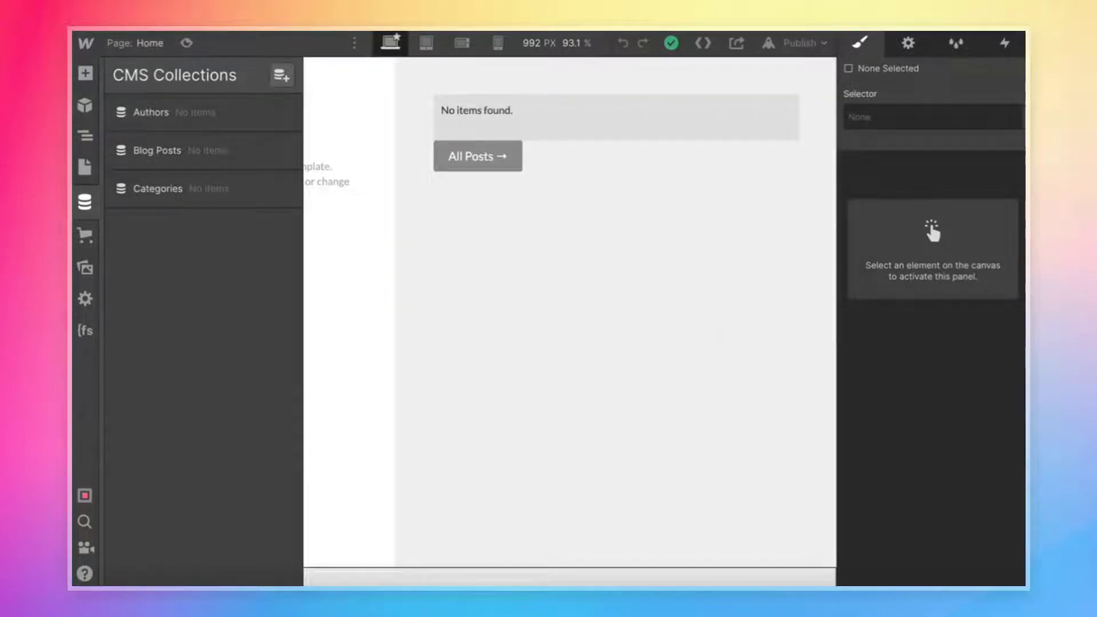
left_click(86, 44)
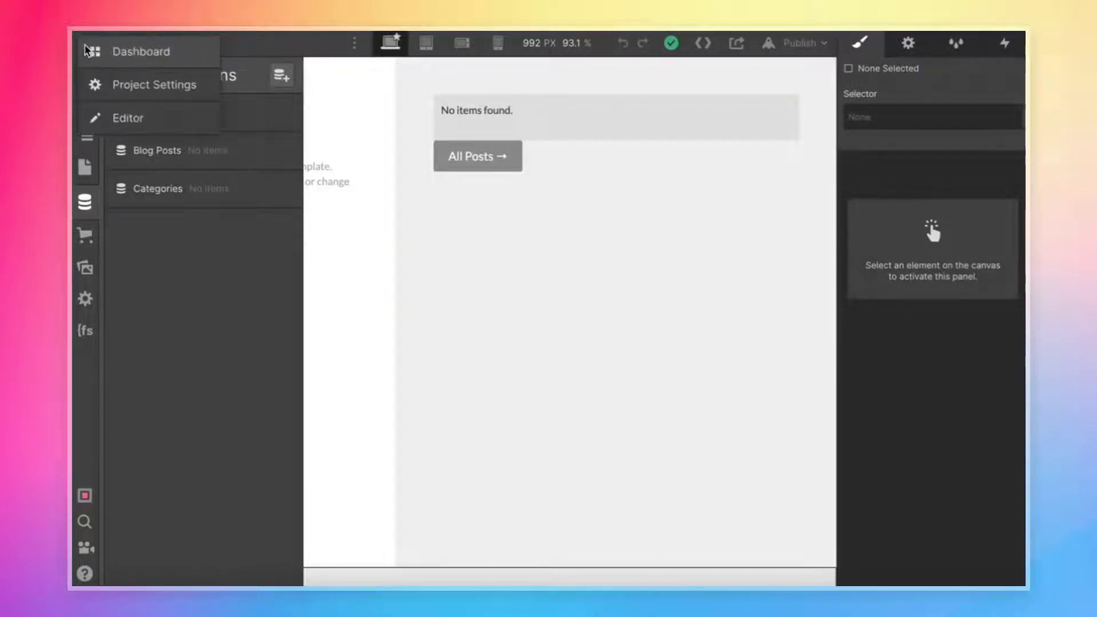
left_click(147, 80)
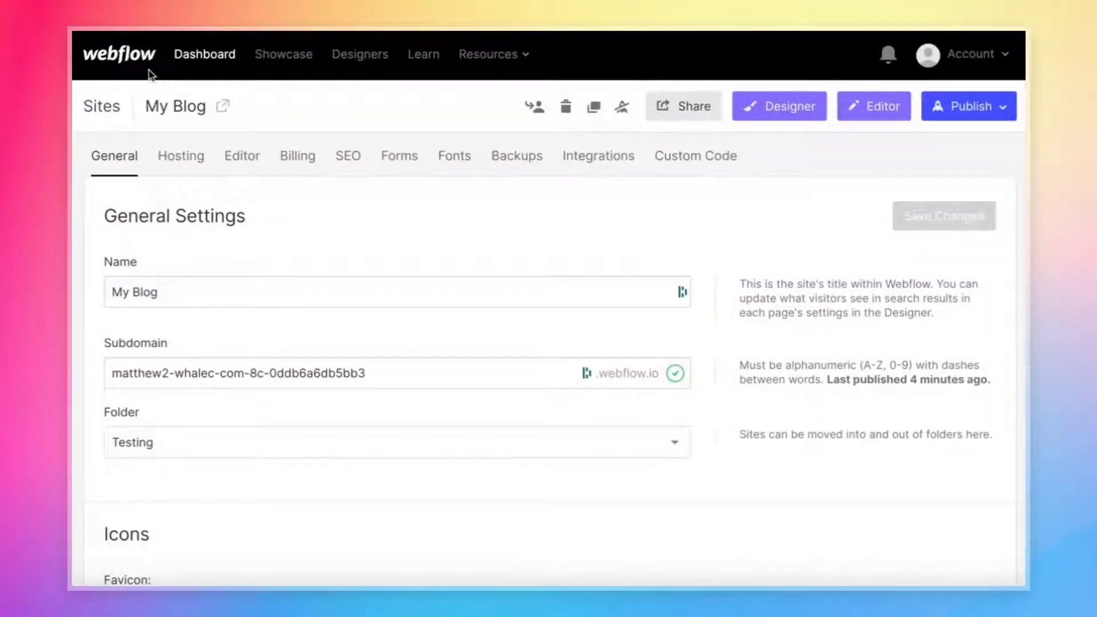
Generate a new API token under Integrations > API Access and copy it.
left_click(588, 158)
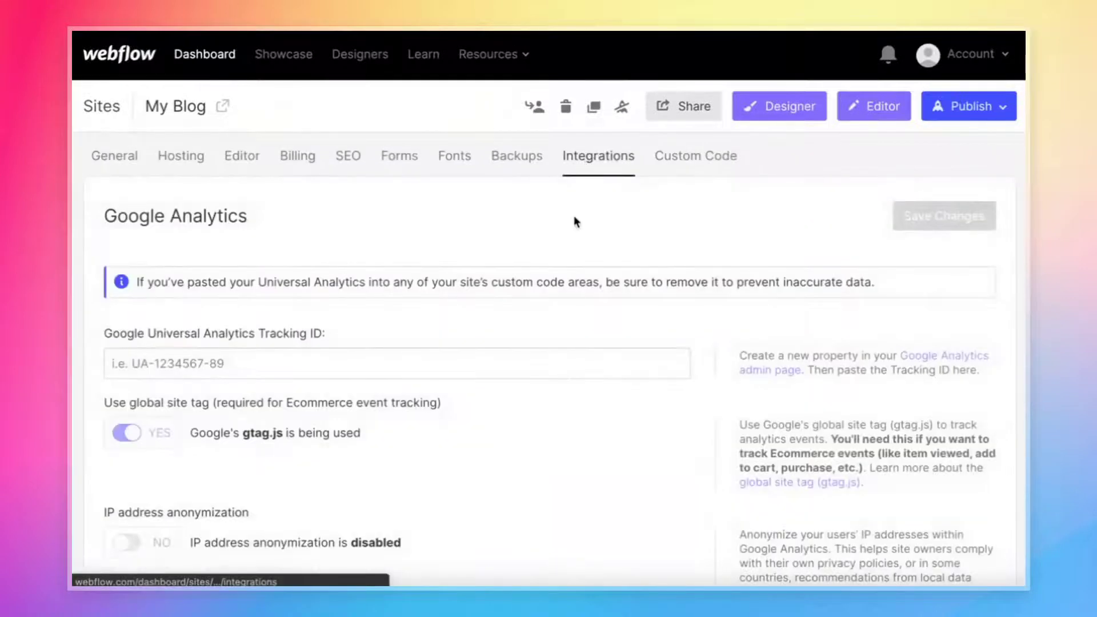
scroll(571, 233, "down", 15)
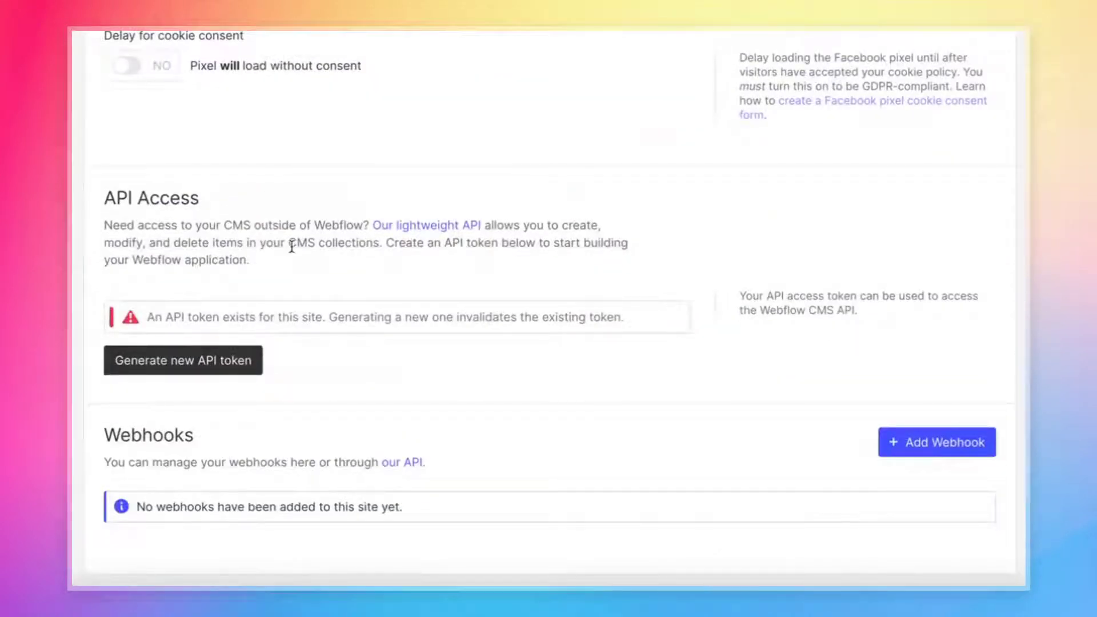
left_click(228, 360)
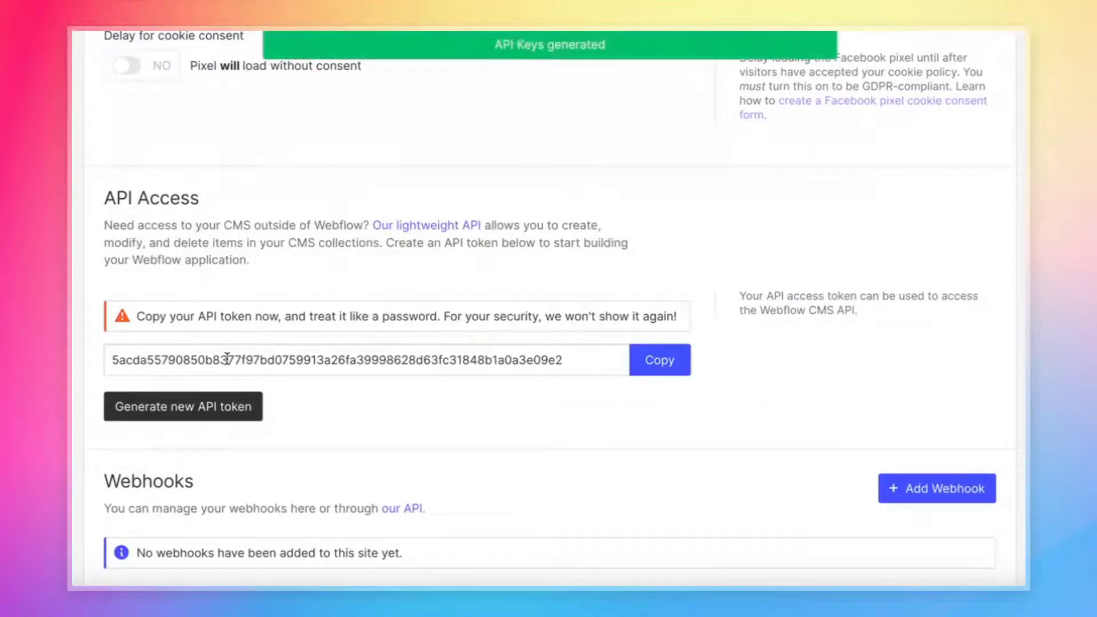
left_click(658, 361)
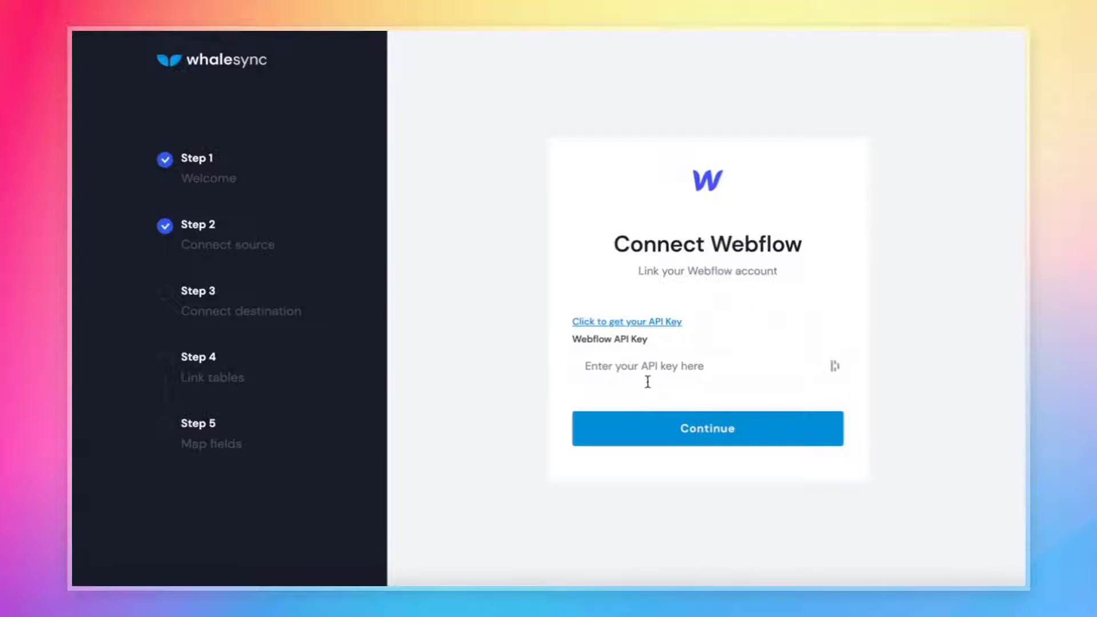
Paste the new Webflow API token into Whalesync's Webflow API Key field and connect.
left_click(648, 381)
key("ctrl+v")
left_click(520, 374)
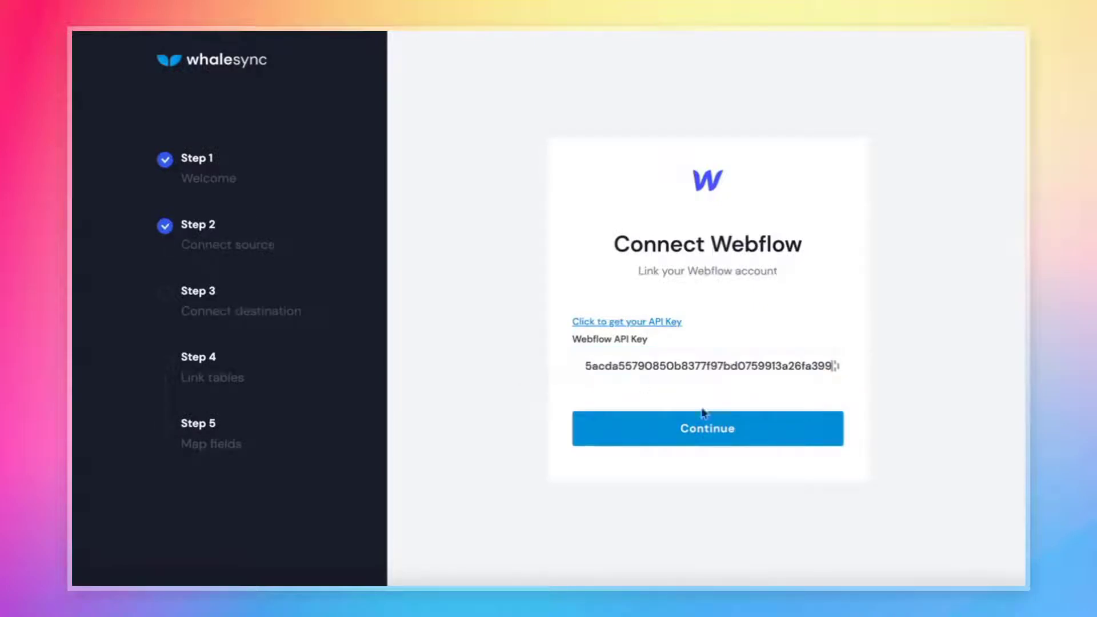
left_click(734, 440)
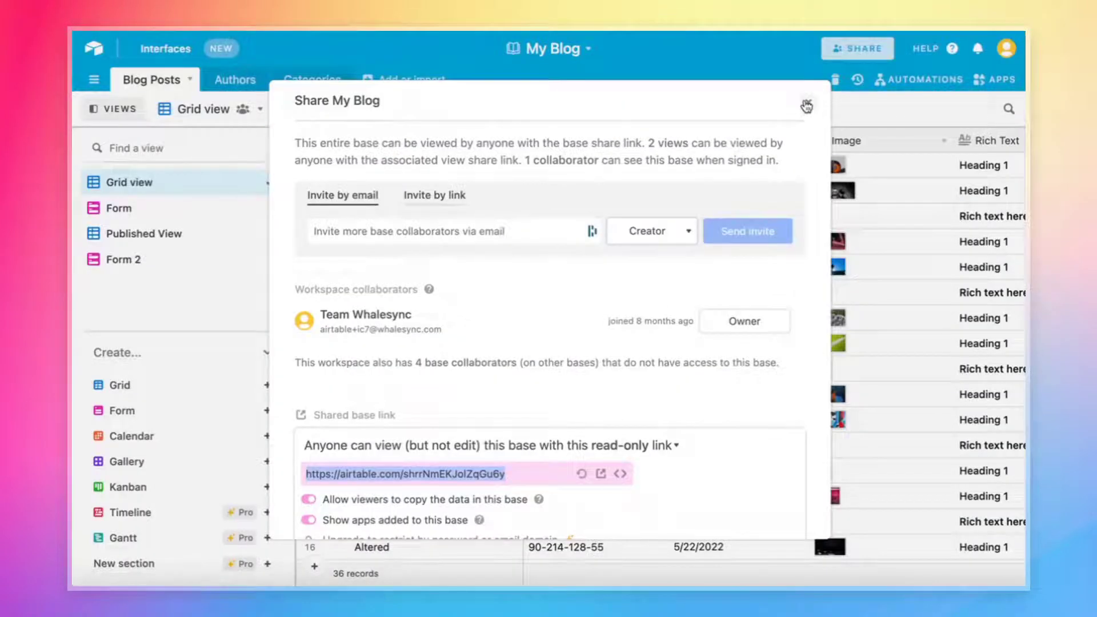
left_click(806, 106)
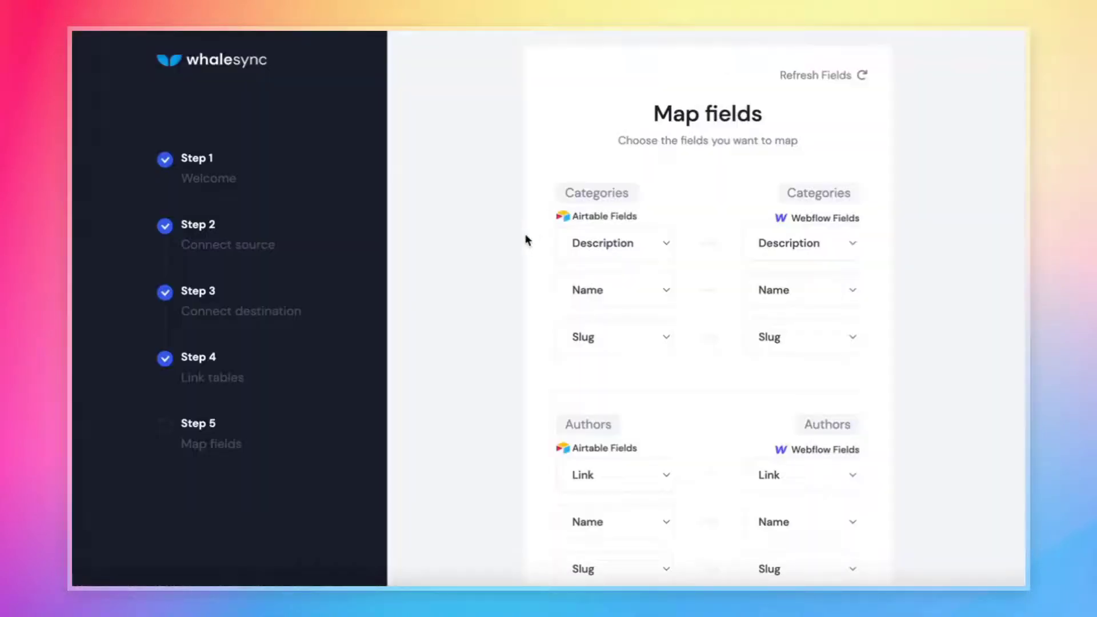
scroll(524, 237, "down", 10)
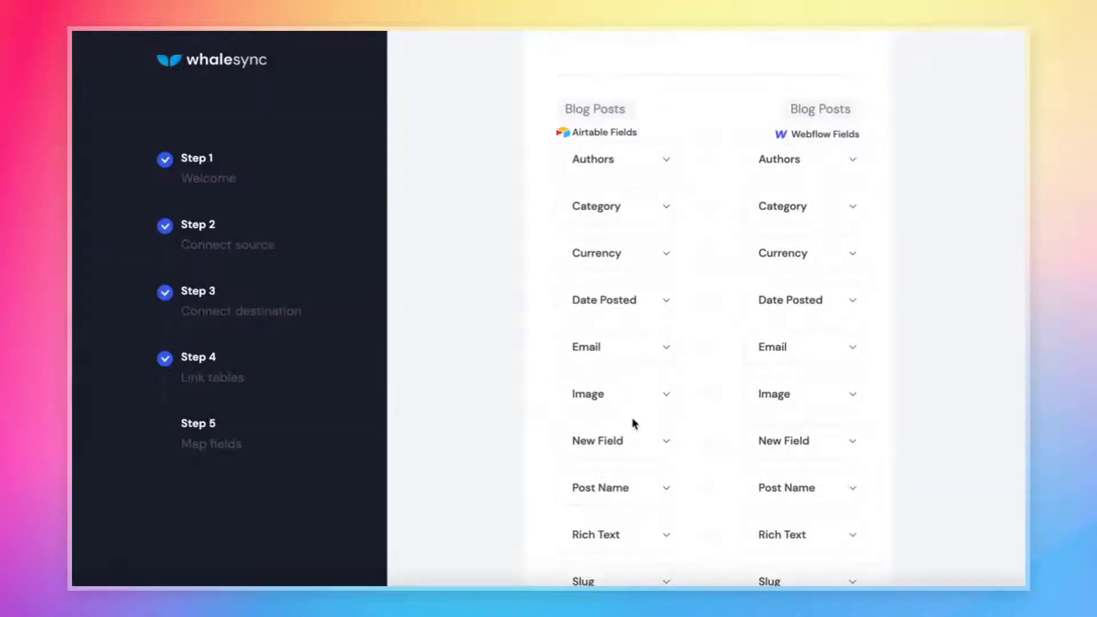
scroll(510, 396, "down", 1)
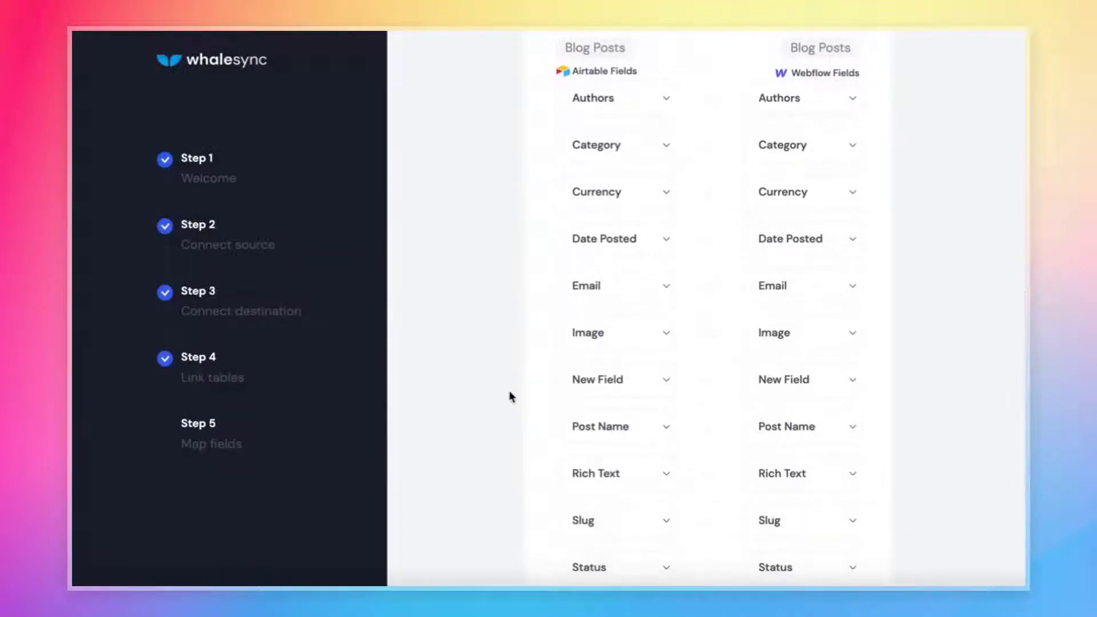
scroll(509, 392, "up", 1)
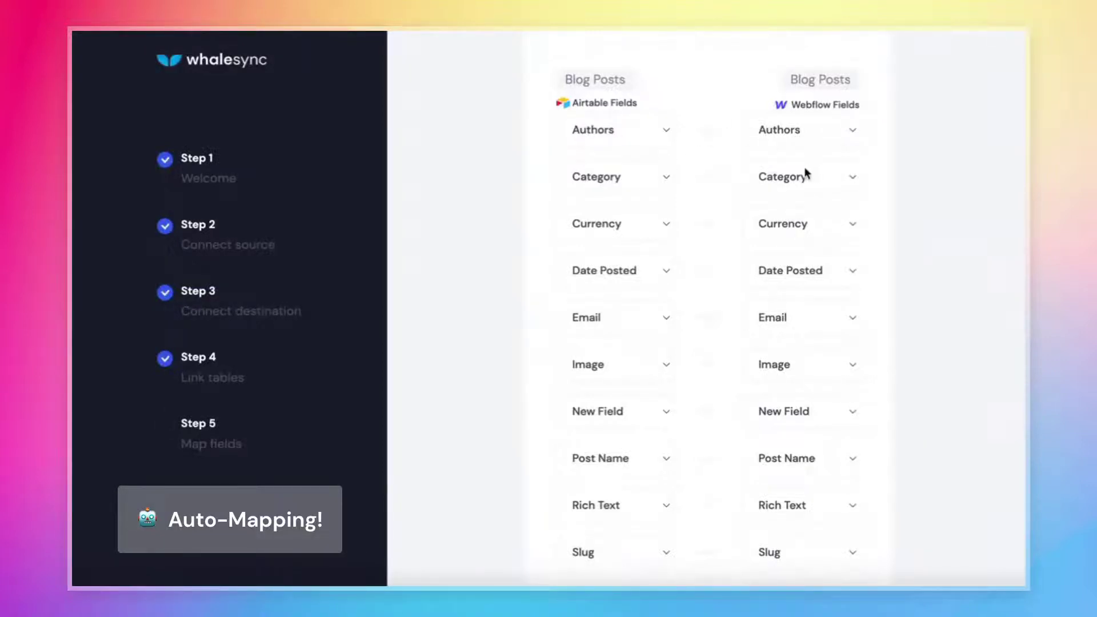
scroll(497, 211, "down", 2)
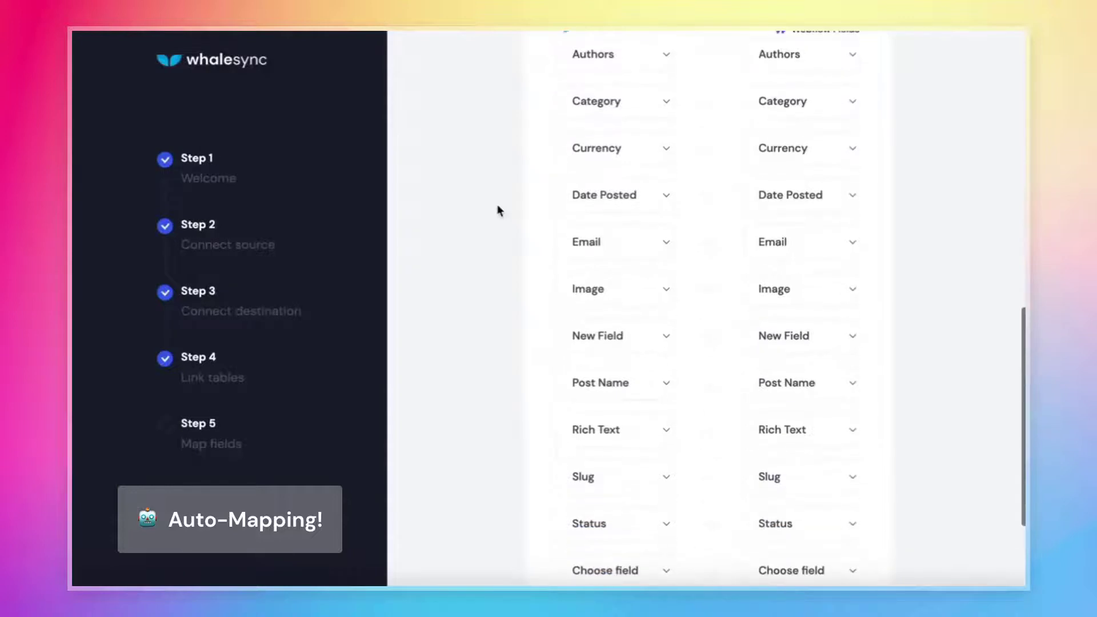
scroll(497, 210, "down", 1)
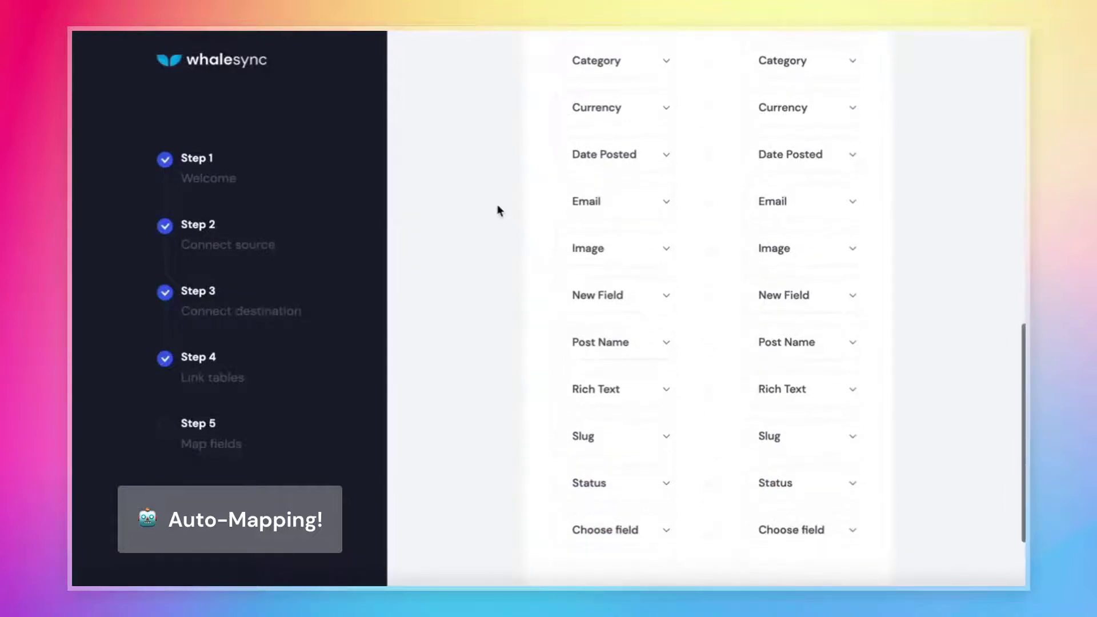
scroll(497, 211, "down", 3)
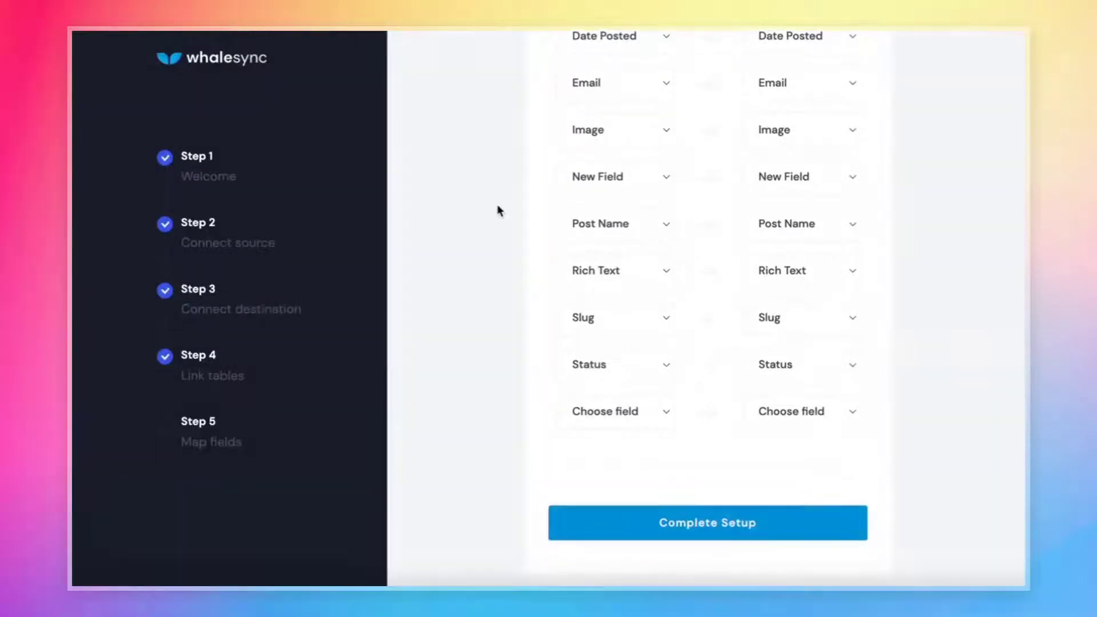
Map Airtable's Published field to Webflow's Ready for Publish field.
left_click(609, 418)
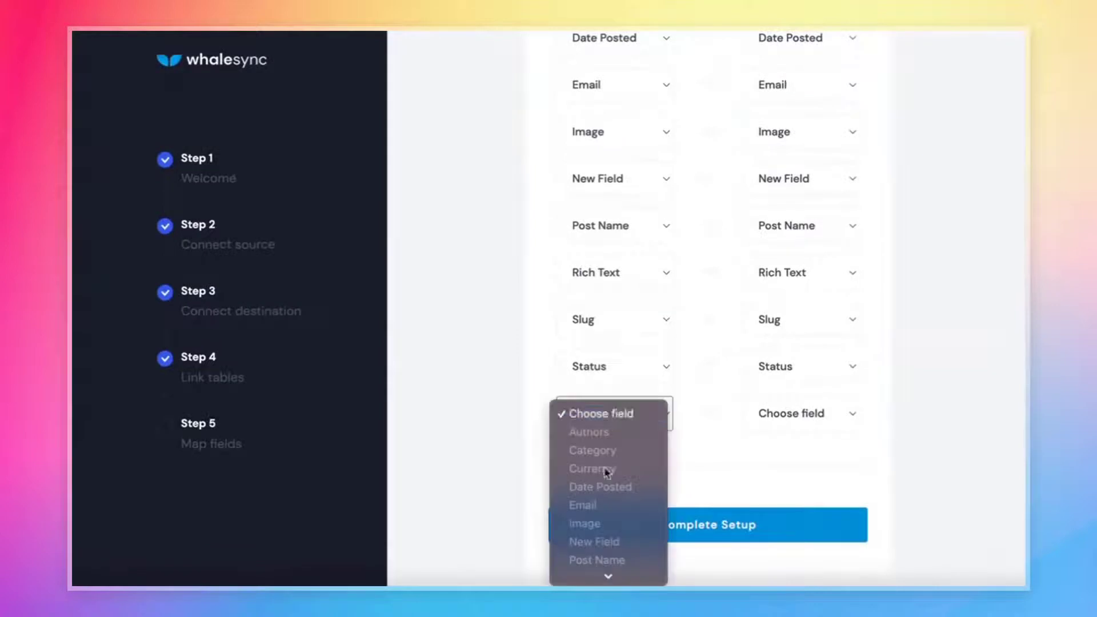
left_click(597, 517)
left_click(773, 414)
left_click(794, 482)
Unmap the Status field on both the Airtable and Webflow sides.
left_click(621, 366)
left_click(610, 147)
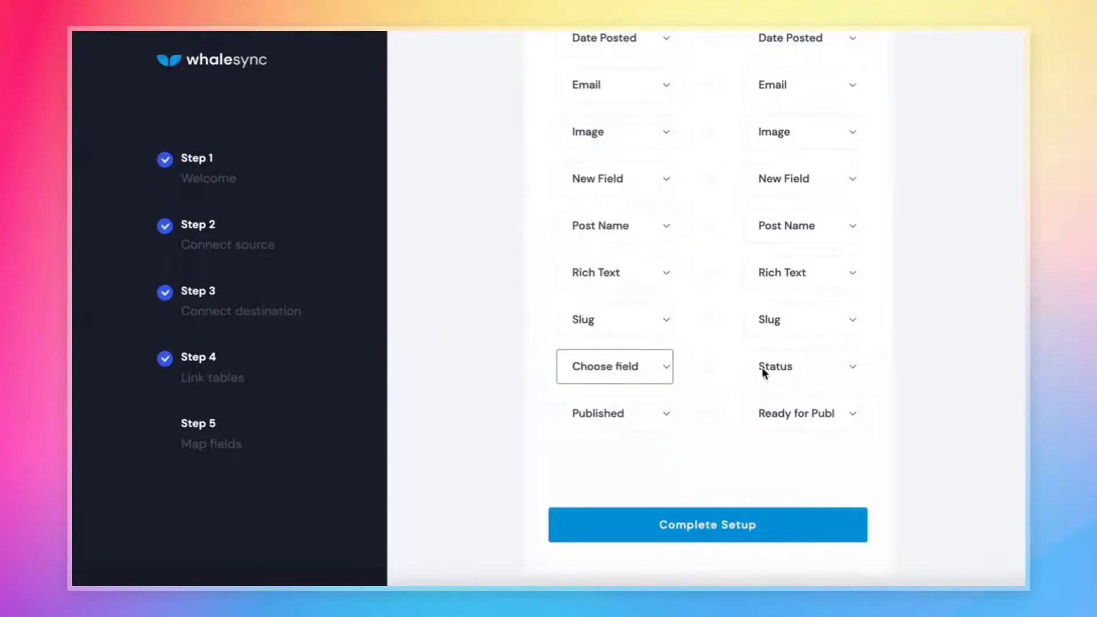
left_click(762, 370)
left_click(807, 36)
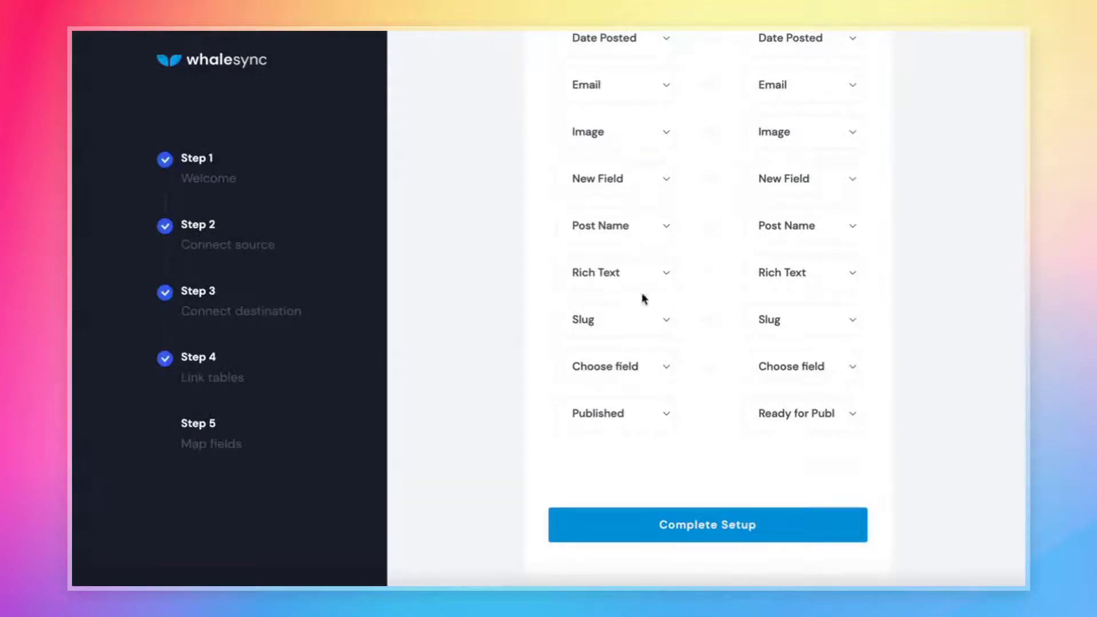
Keep Rich Text mapped to Rich Text and complete the setup.
left_click(622, 273)
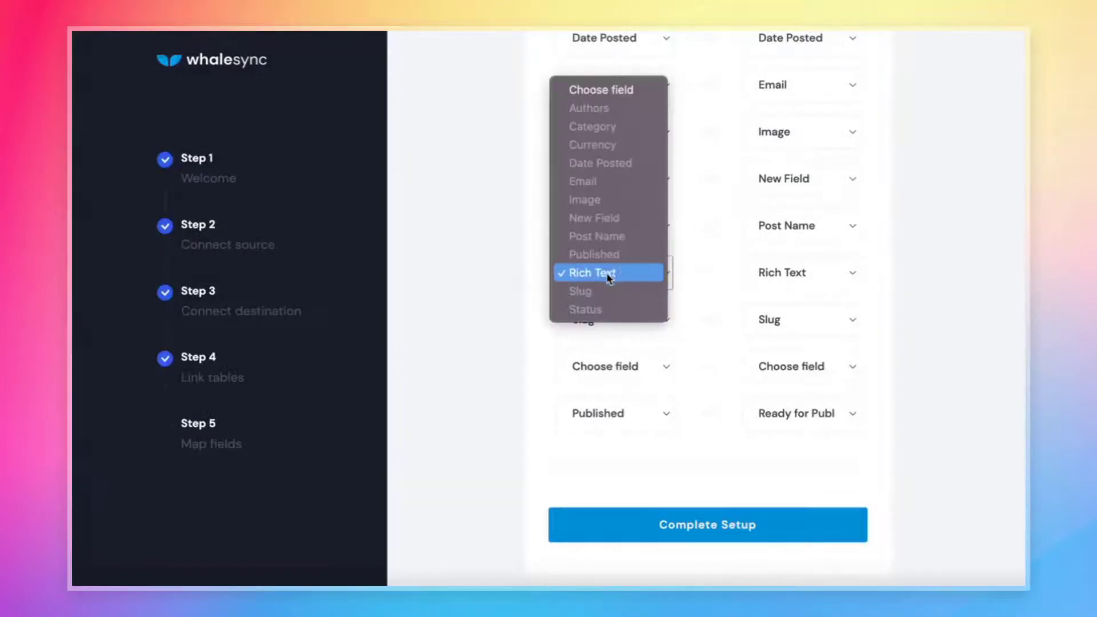
left_click(812, 273)
left_click(812, 273)
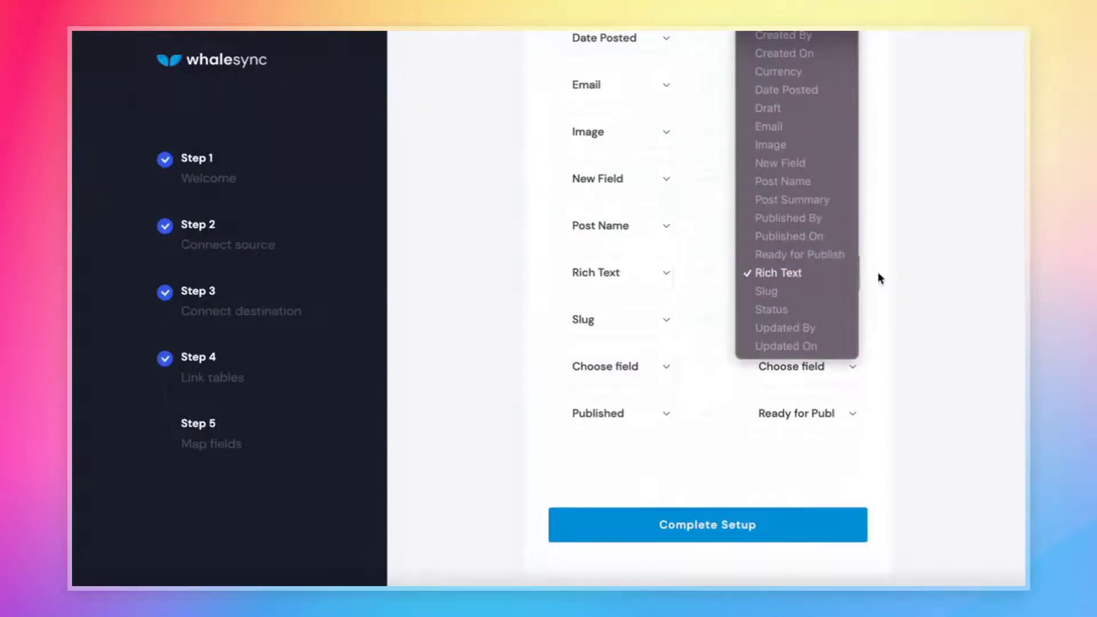
left_click(942, 279)
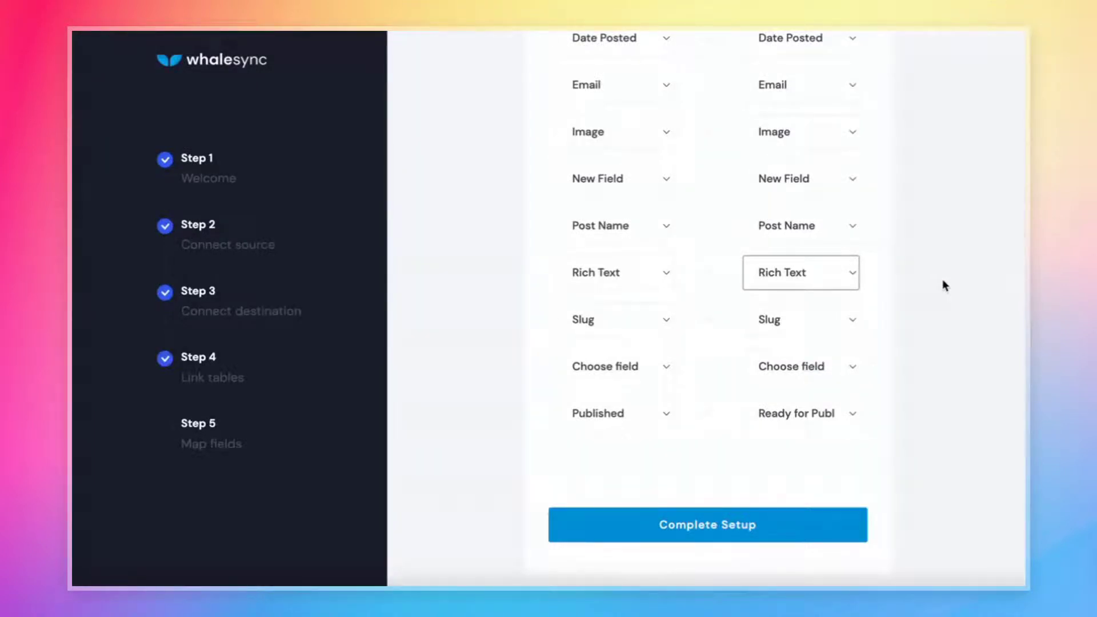
left_click(944, 285)
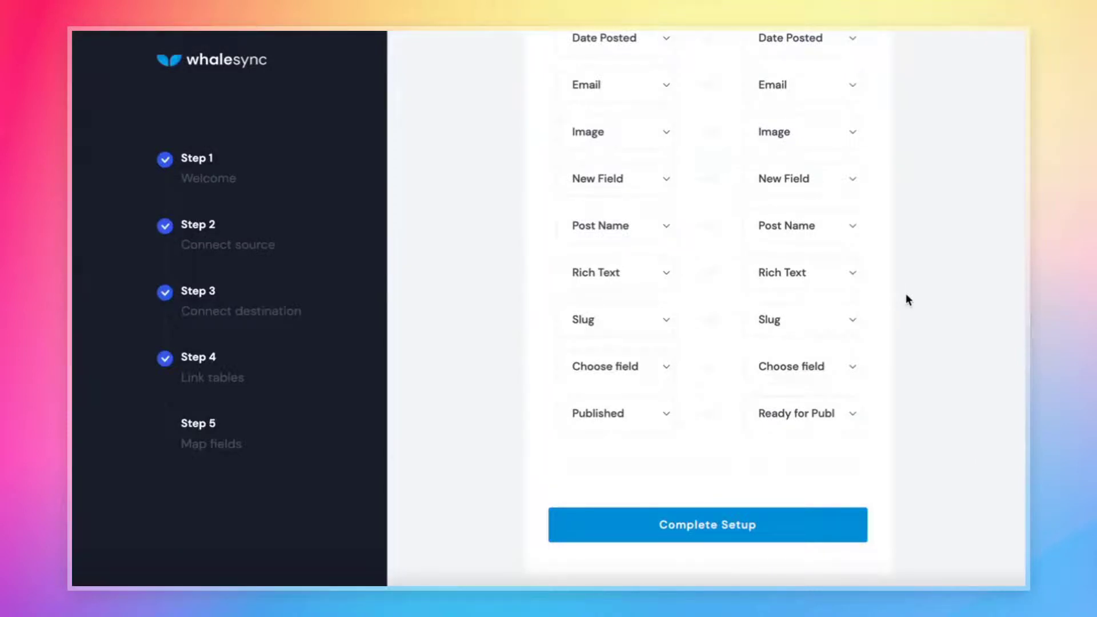
left_click(727, 524)
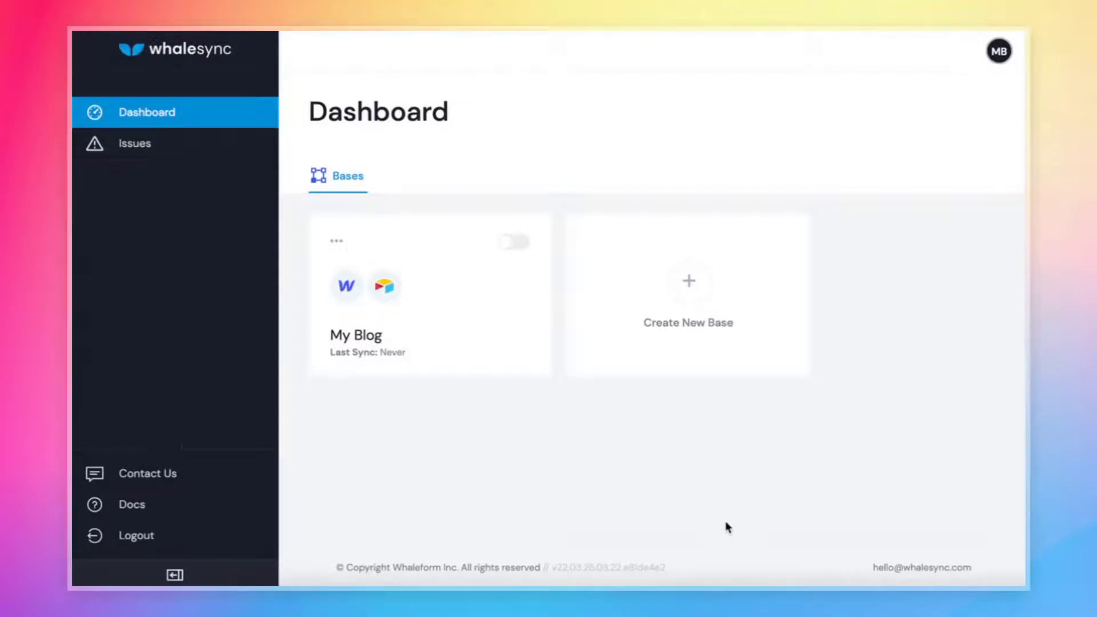
Flip the My Blog base card's toggle on the Whalesync dashboard to start syncing.
left_click(514, 245)
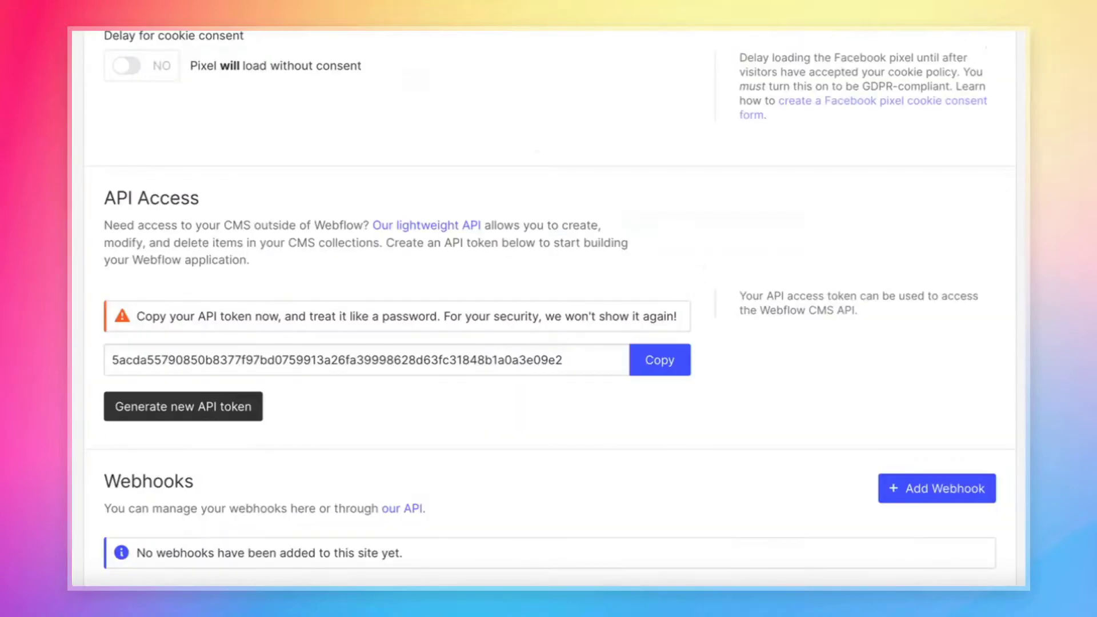
Copy the site's API token and open the blog site in the Webflow Designer.
left_click(656, 357)
scroll(681, 147, "up", 15)
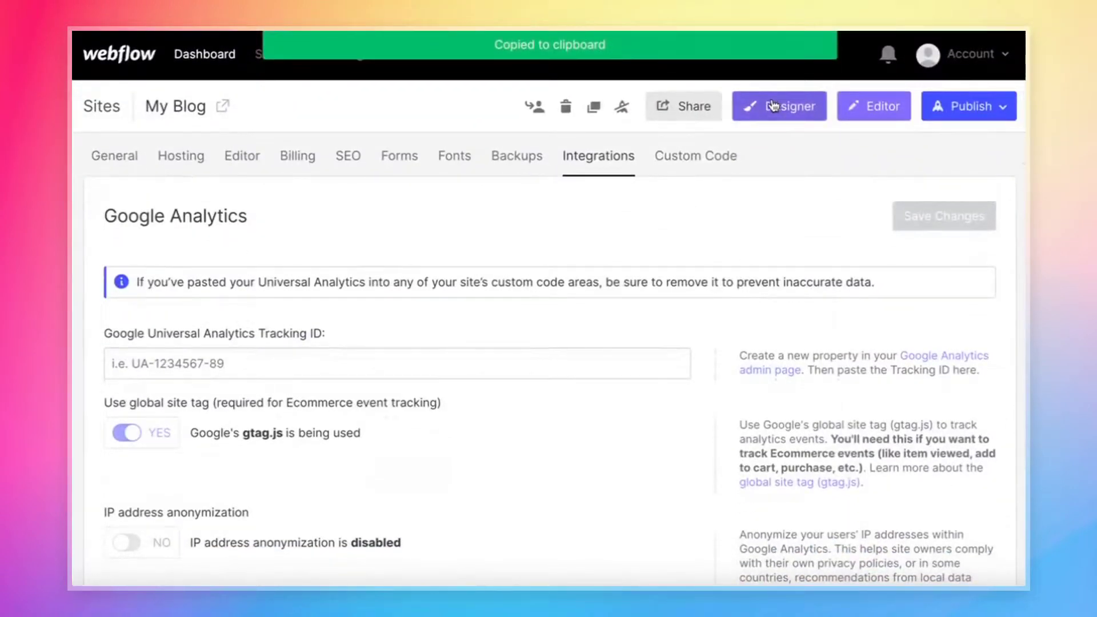
left_click(774, 106)
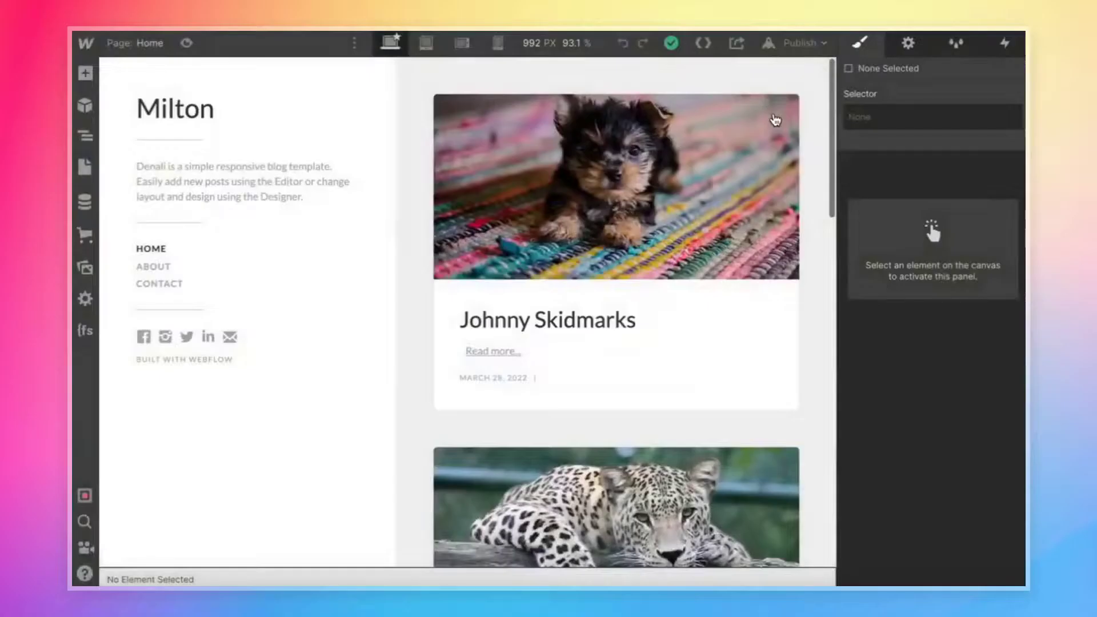
Show the CMS Collections panel and reload the Designer to load synced items.
scroll(747, 208, "down", 10)
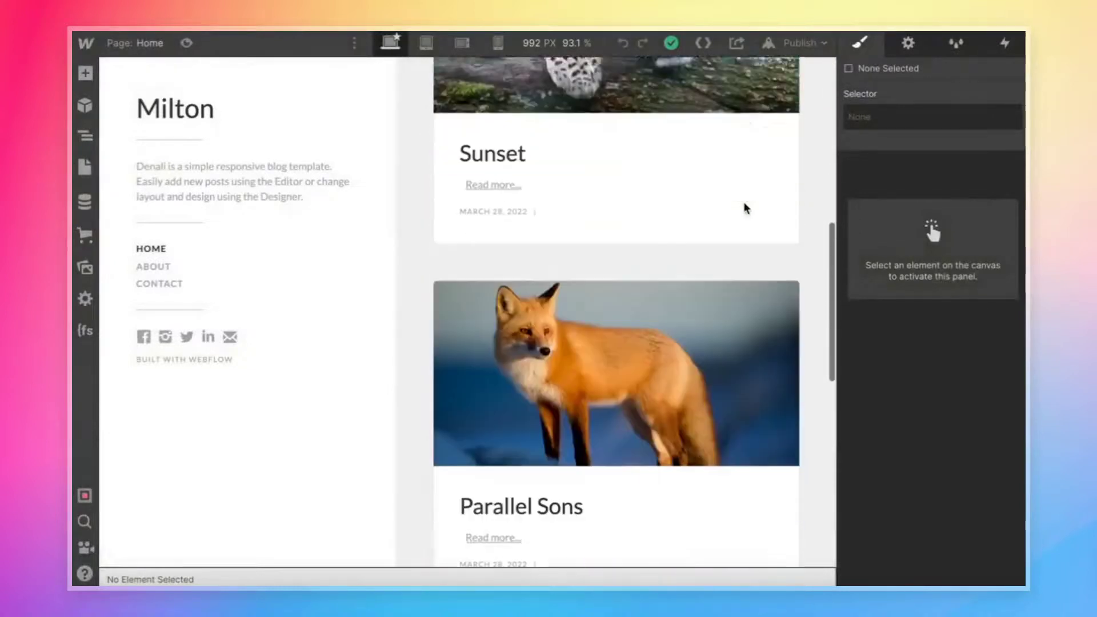
scroll(746, 208, "down", 1)
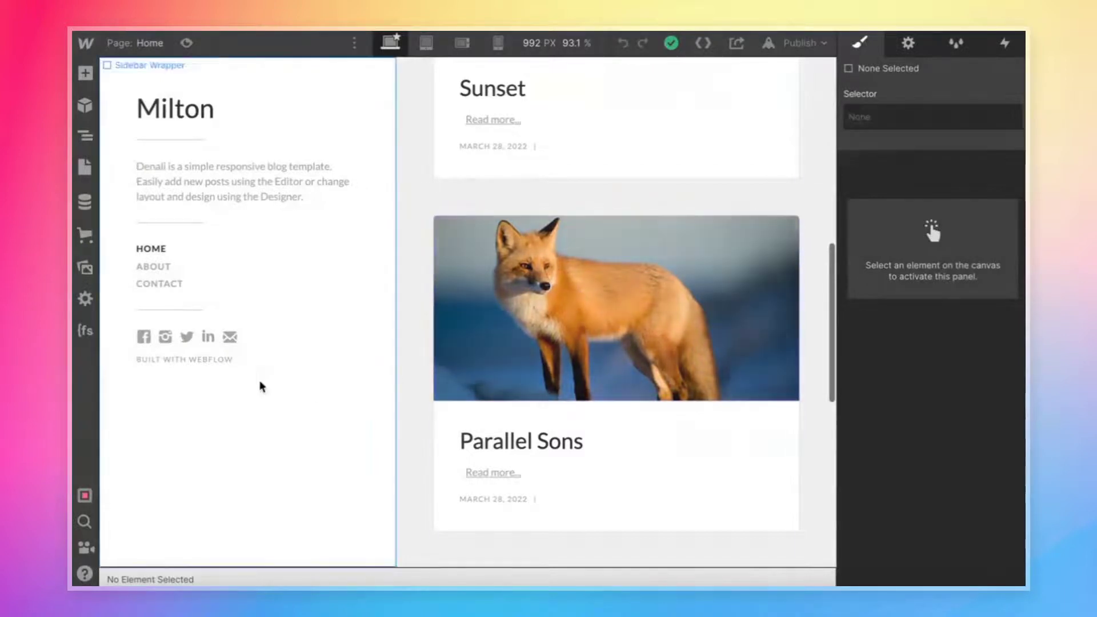
left_click(84, 201)
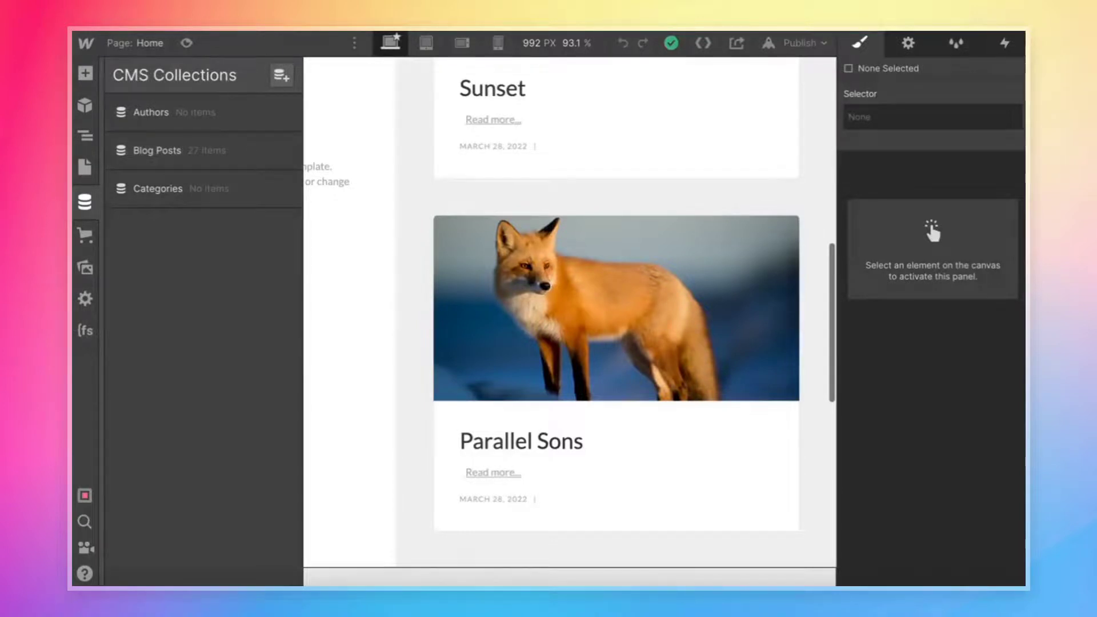
key("ctrl+r")
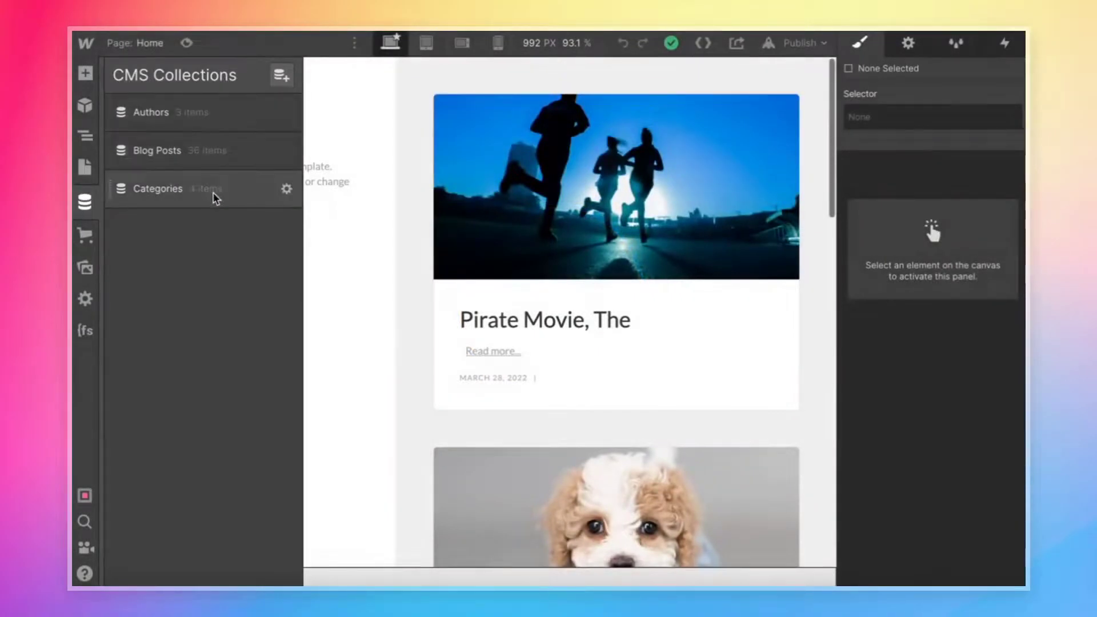
left_click(403, 273)
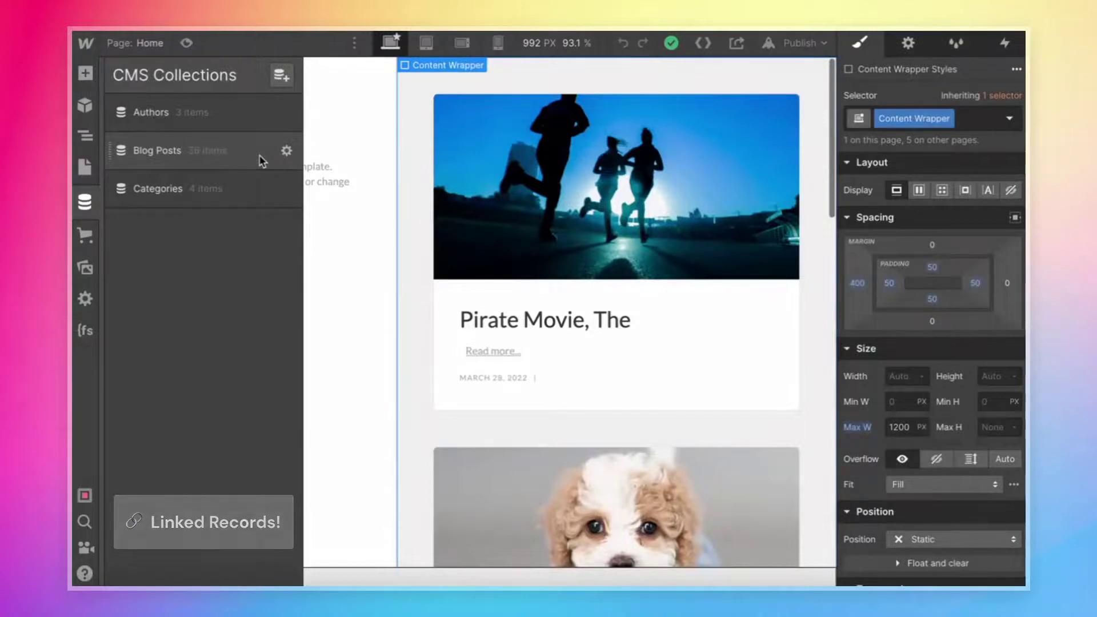
Open the 'Pirate Movie, The' item in Blog Posts and scroll through its fields.
left_click(262, 161)
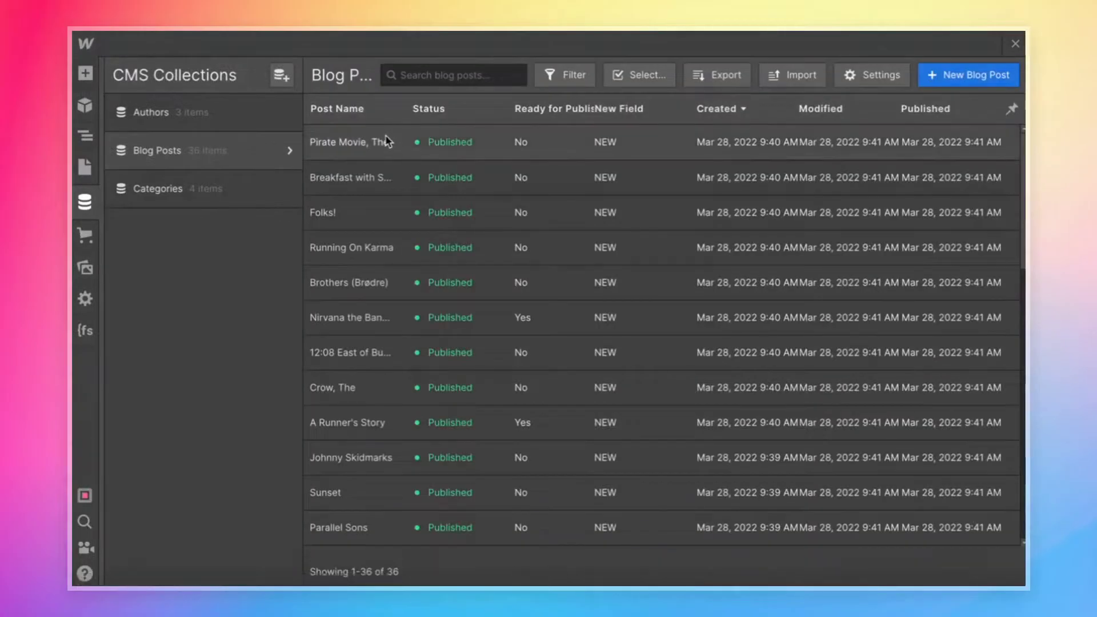
left_click(366, 159)
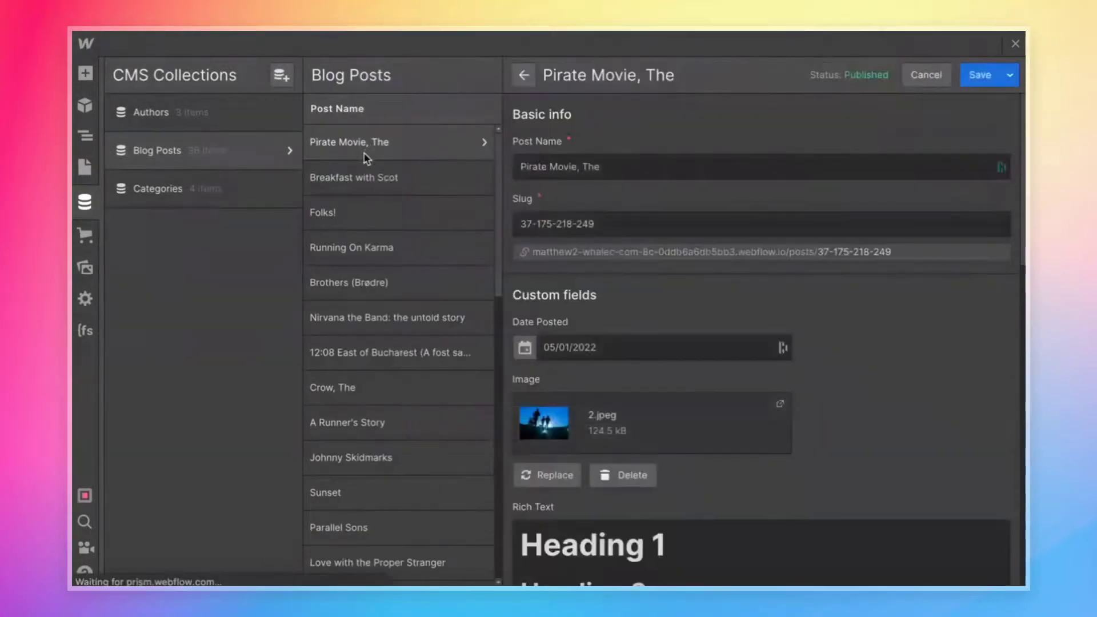
scroll(591, 272, "down", 5)
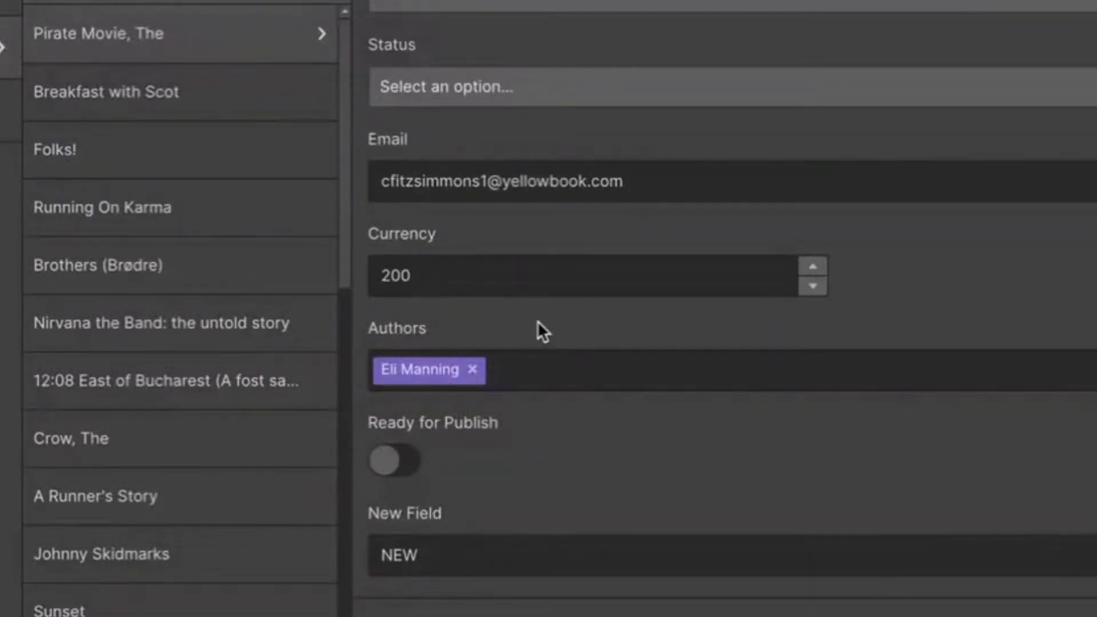
scroll(537, 320, "up", 1)
scroll(537, 321, "down", 5)
scroll(858, 231, "down", 2)
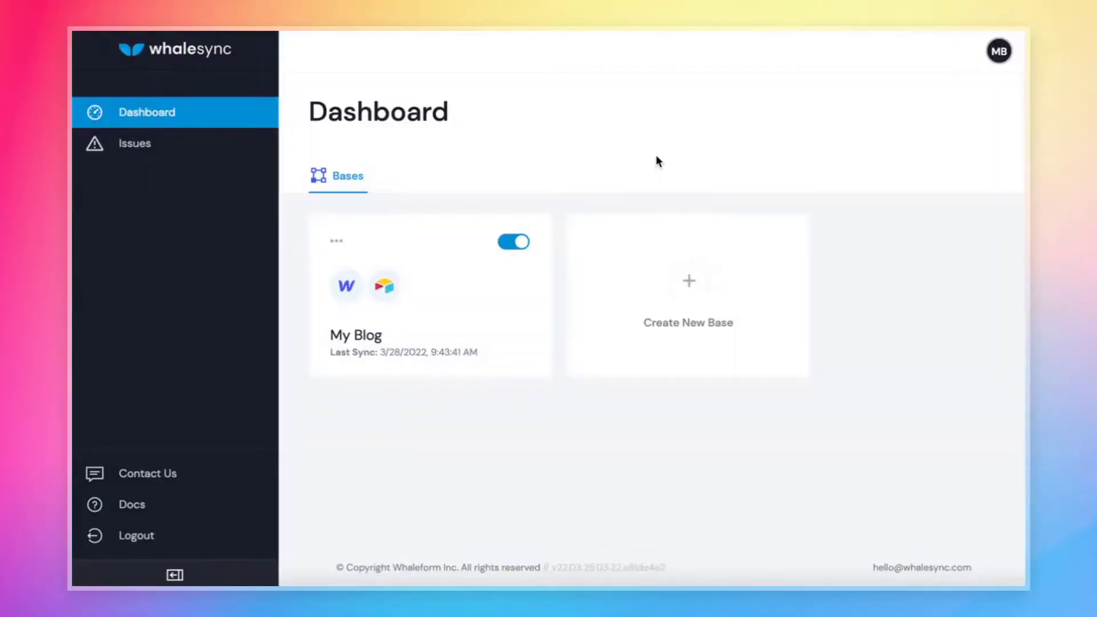
Check Whalesync's Issues page for any sync errors.
left_click(127, 148)
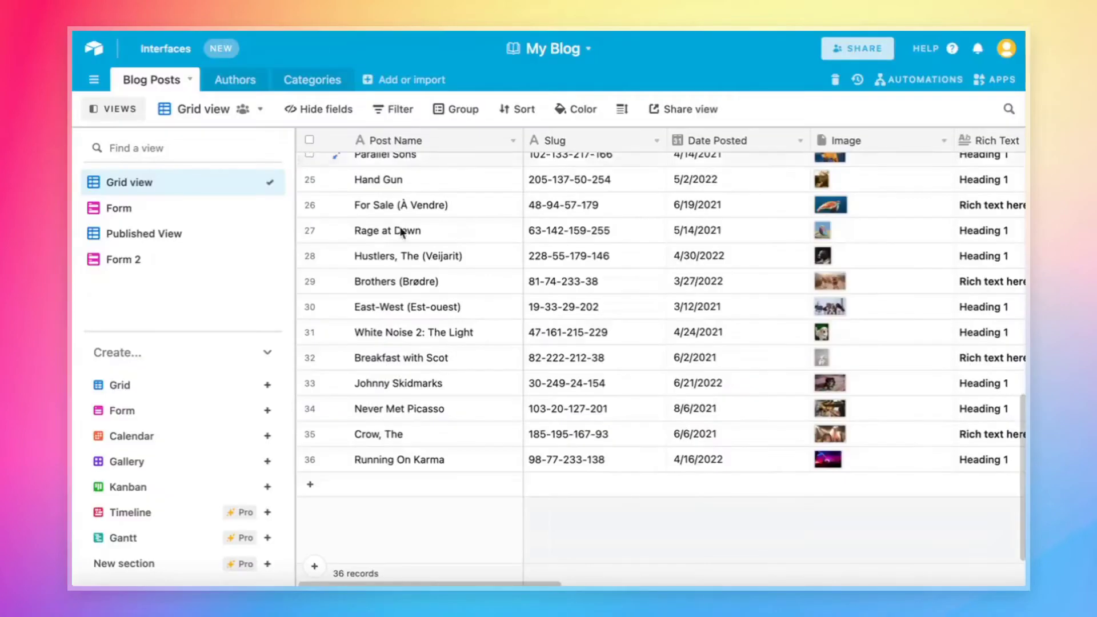
Add a Blog Posts record named 'My Blog Post is Great' with slug 23493843.
left_click(423, 495)
type("My Blog Post is Great")
key("Tab")
type("23493843")
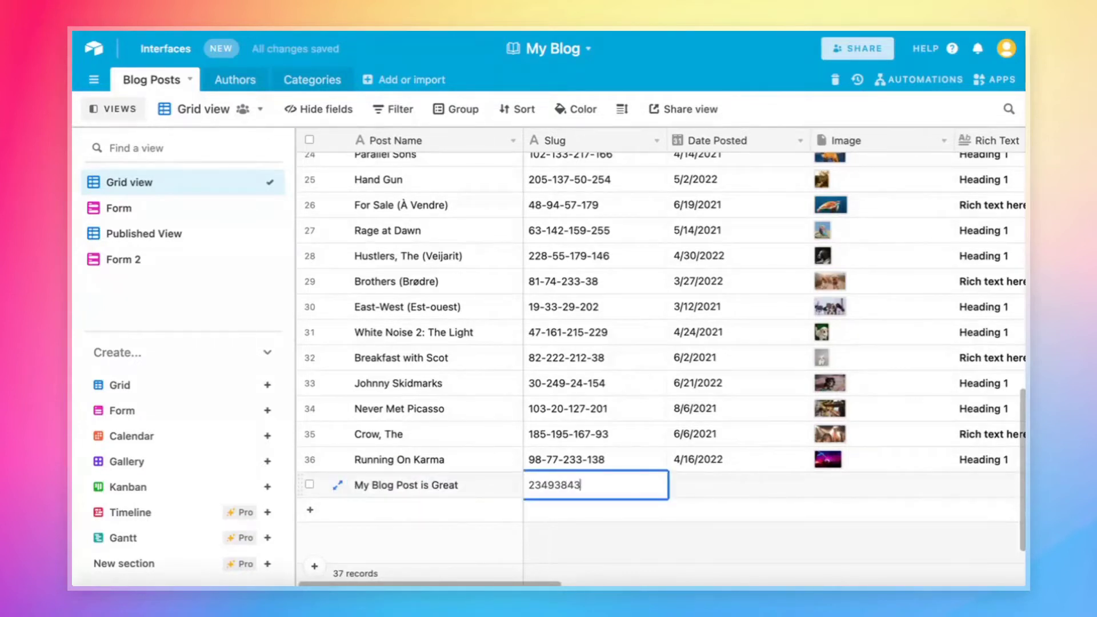
key("Tab")
key("Tab")
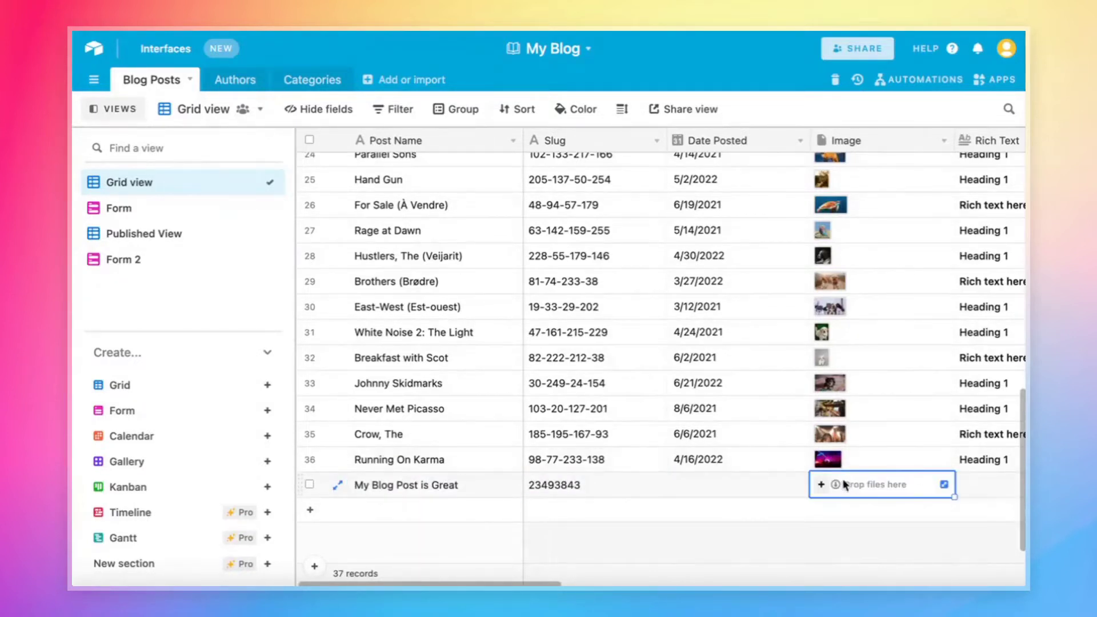
Upload whale.jpg from the computer into the new record's Image field.
left_click(821, 484)
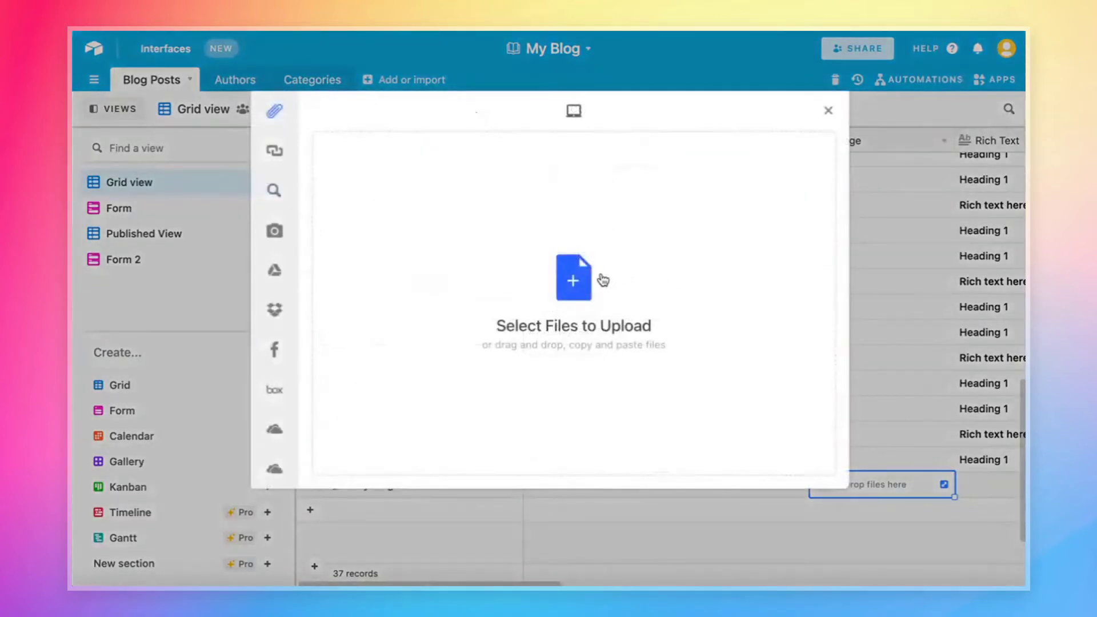
left_click(602, 280)
left_click(462, 174)
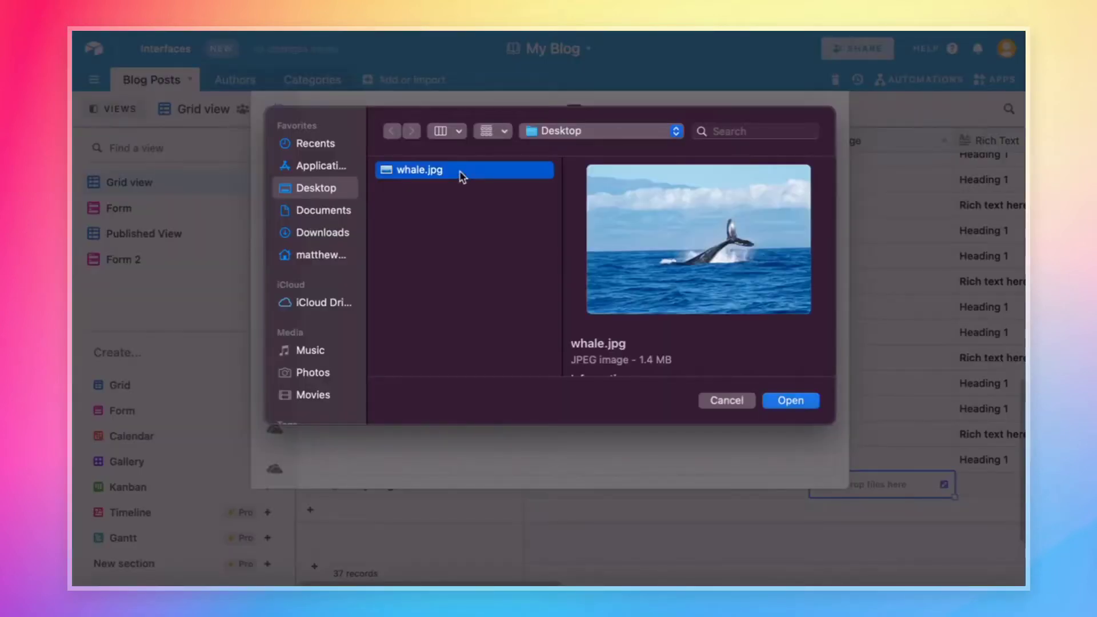
double_click(462, 174)
left_click(804, 462)
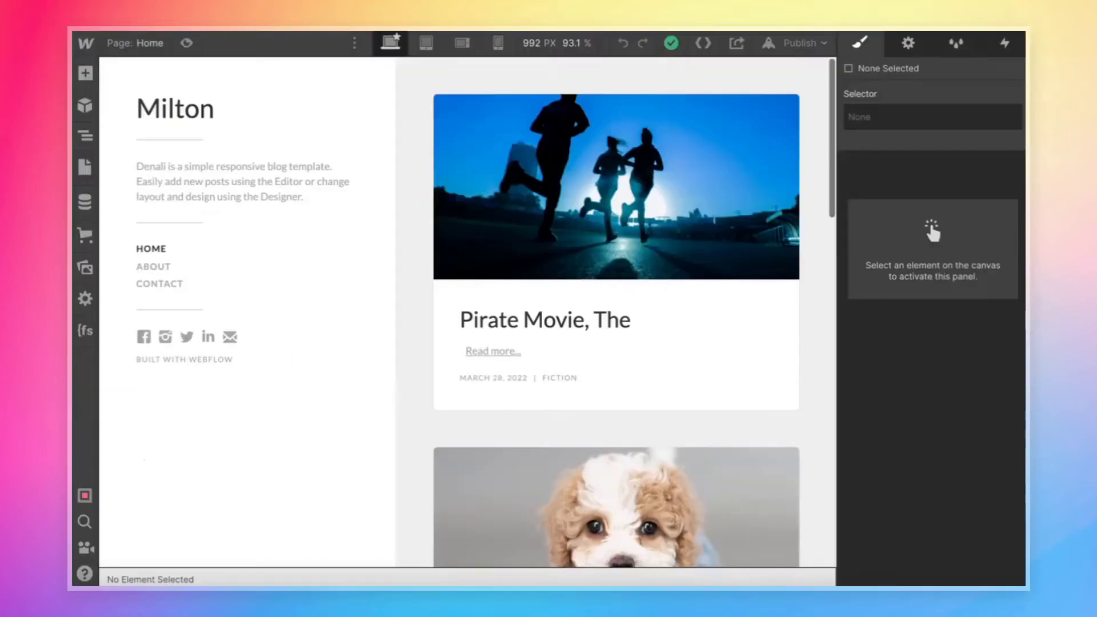
Reload the Webflow Designer with Ctrl+R so the newly synced whale post appears.
key("ctrl+r")
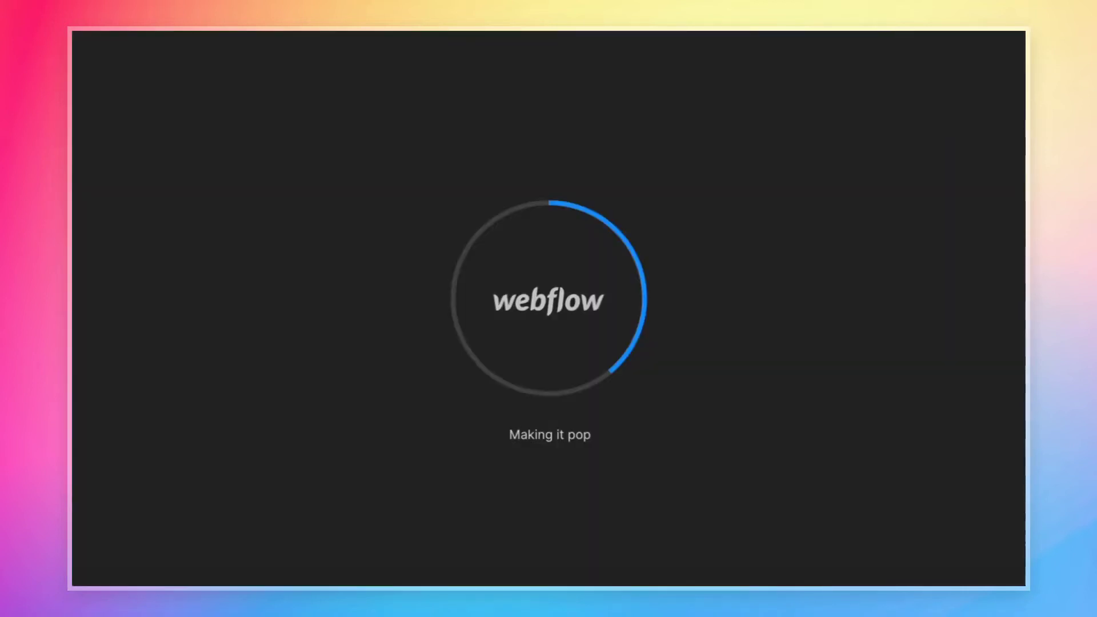